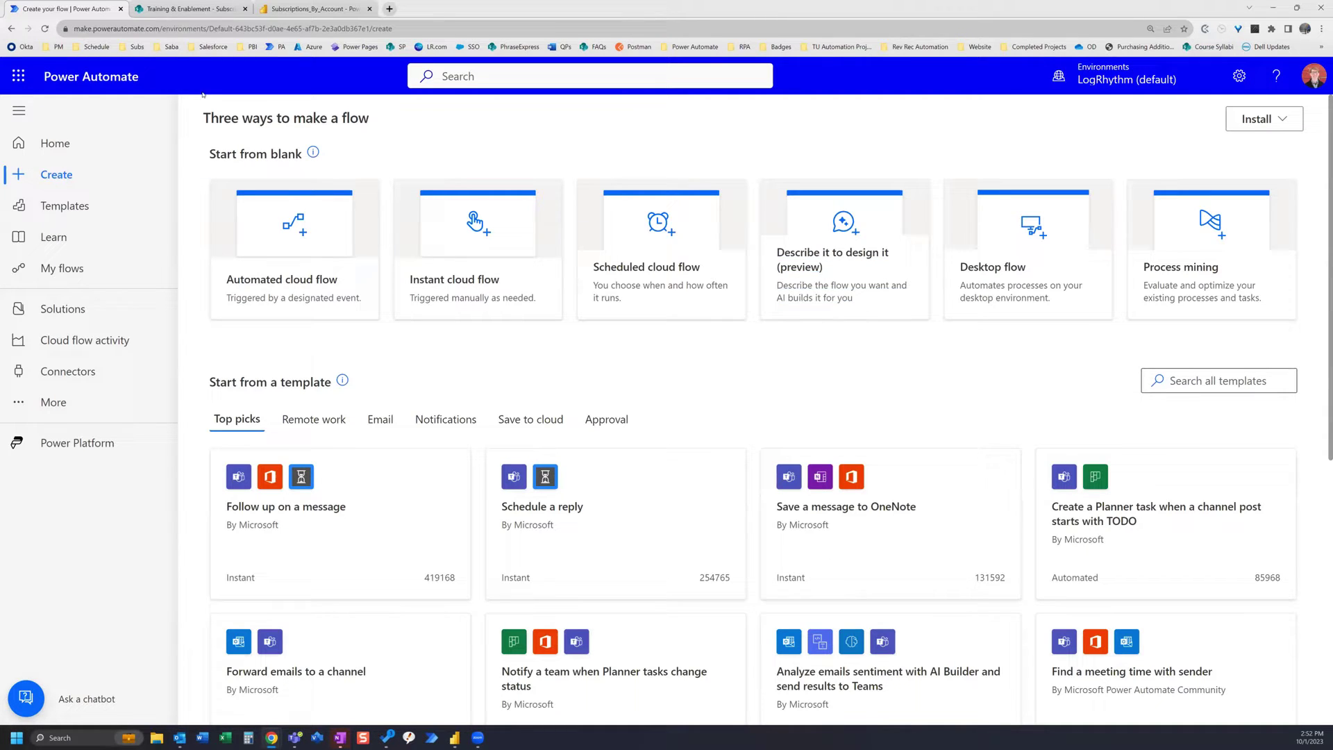
Bring up Salesforce's Recent reports list beside the SharePoint Subscriptions_By_Account library.
click(201, 9)
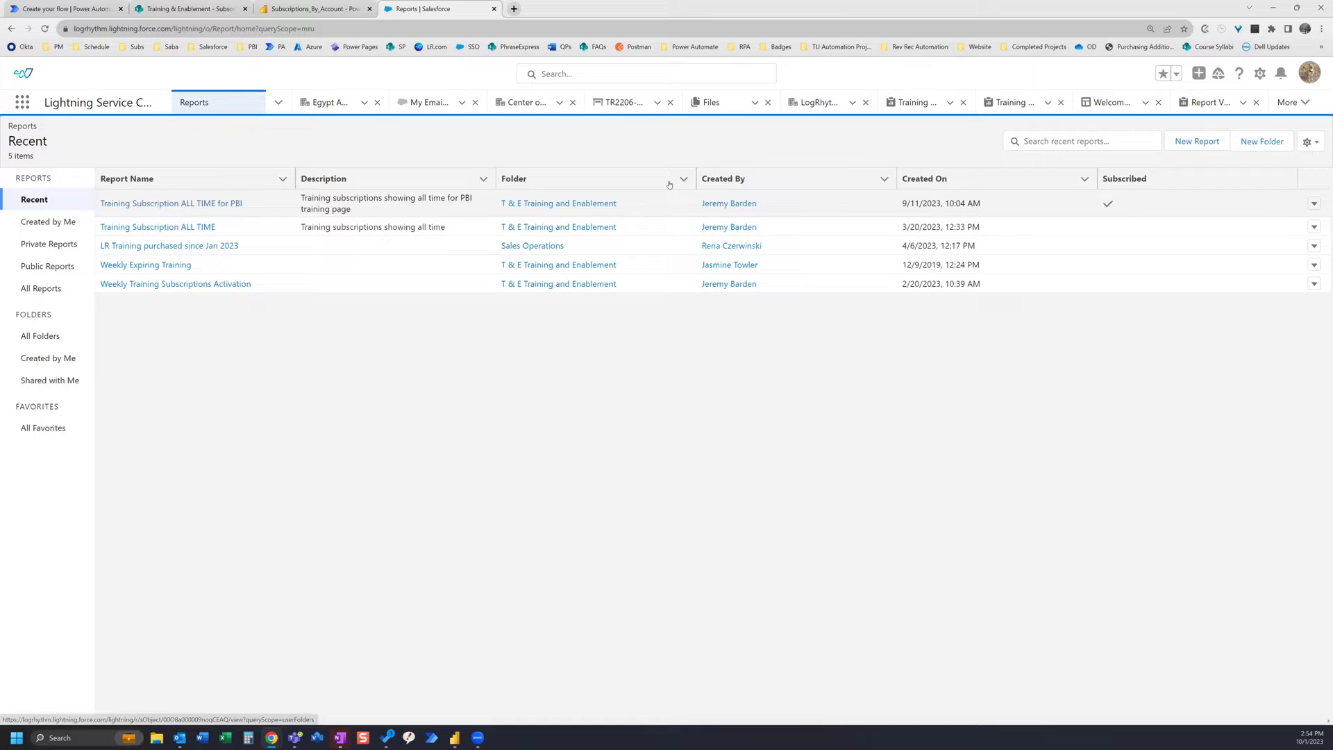
Subscribe the PBI report for daily 1:00 PM delivery with a Formatted Report Excel (.xlsx) attachment.
click(1314, 205)
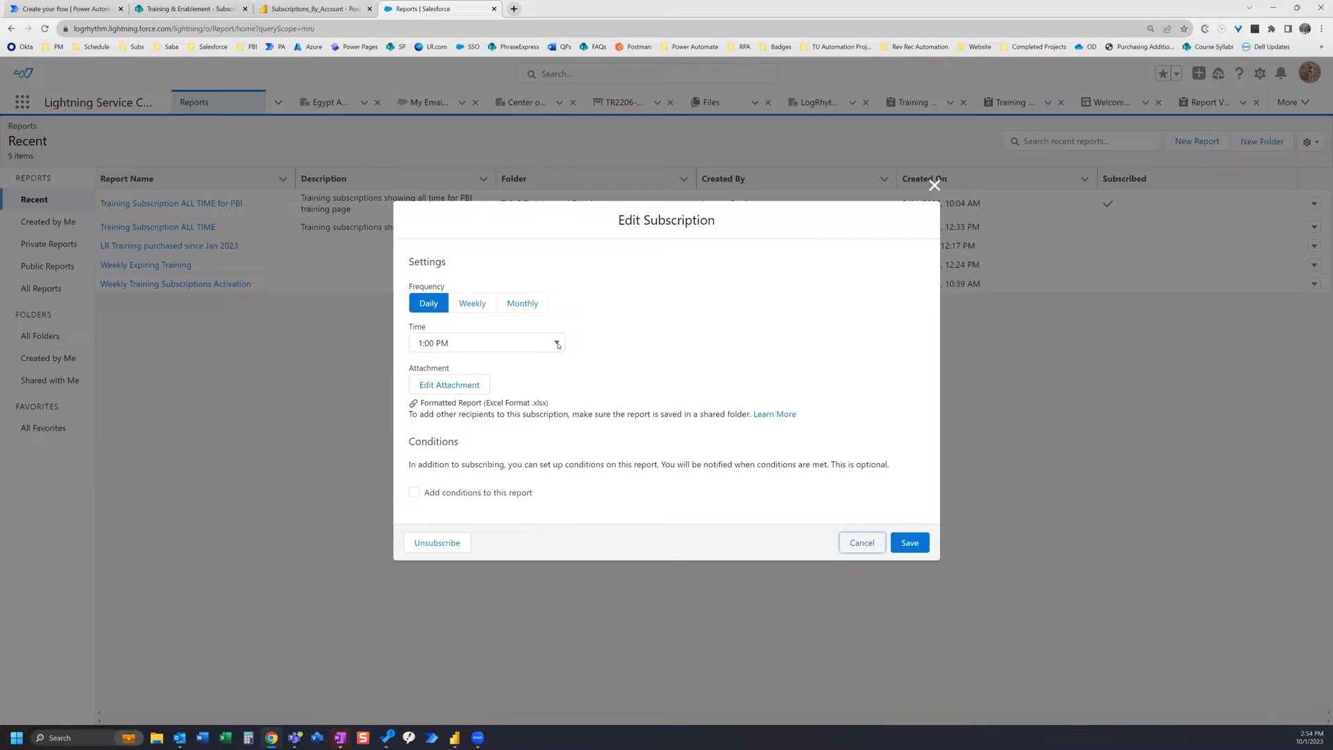
click(491, 344)
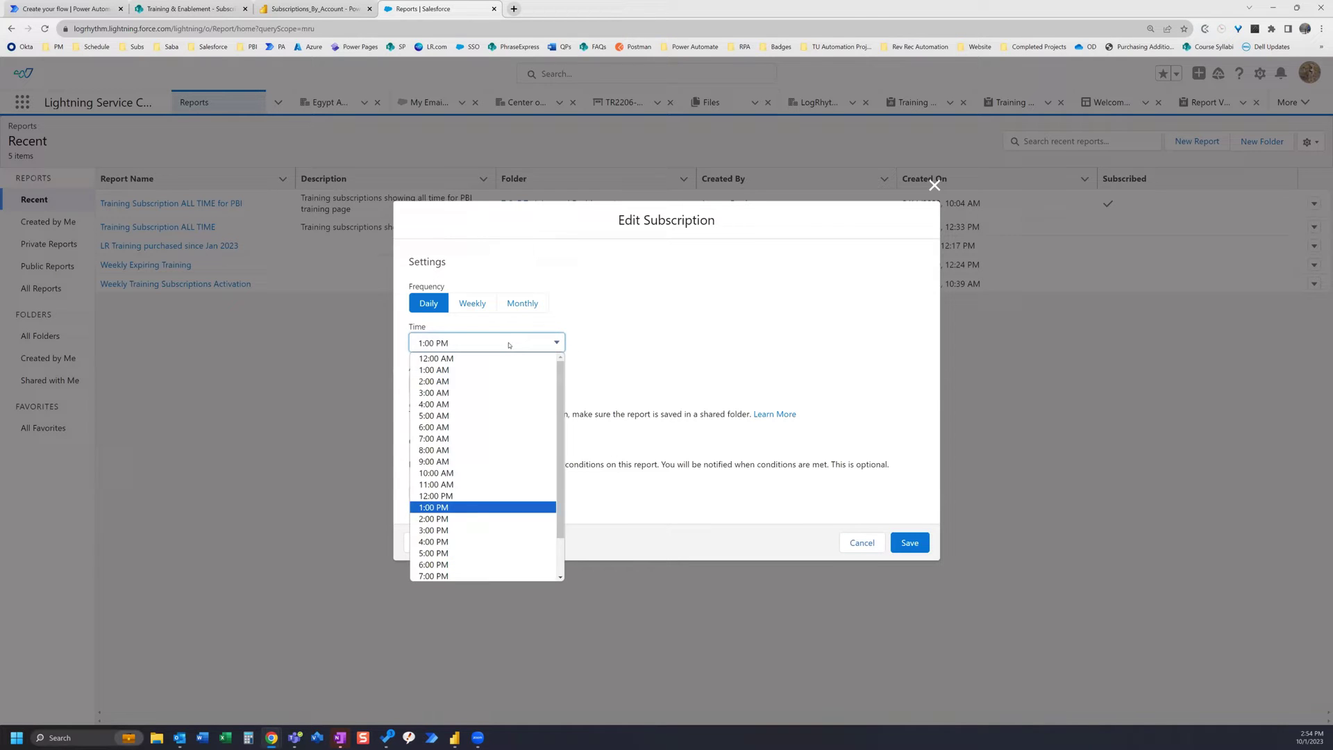
click(546, 345)
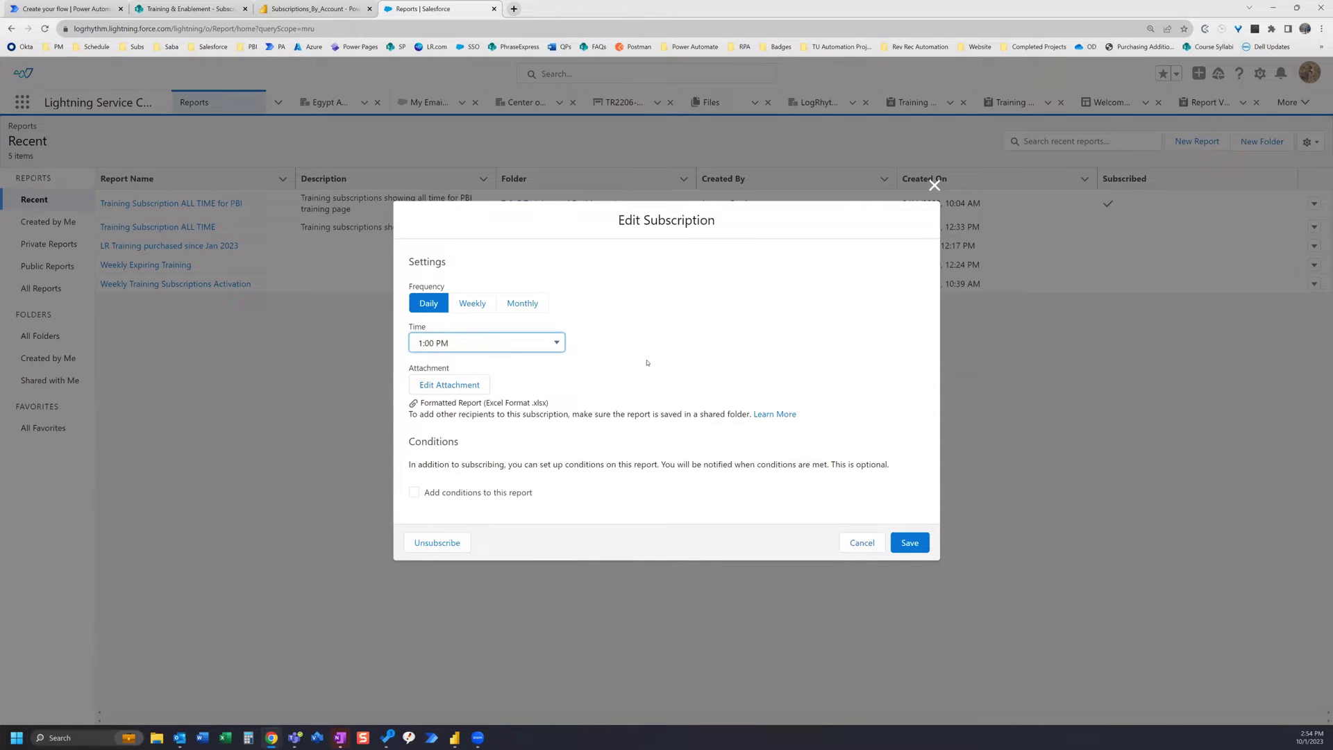
click(449, 385)
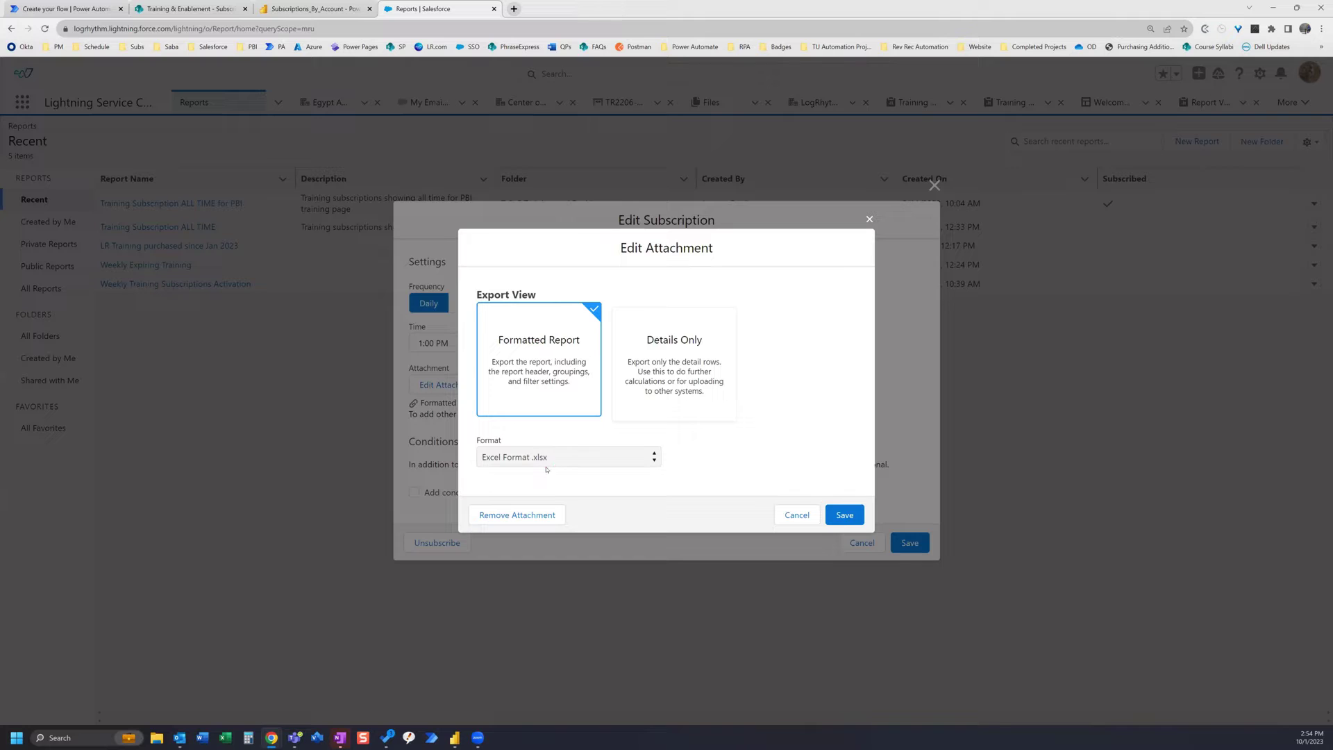
click(838, 515)
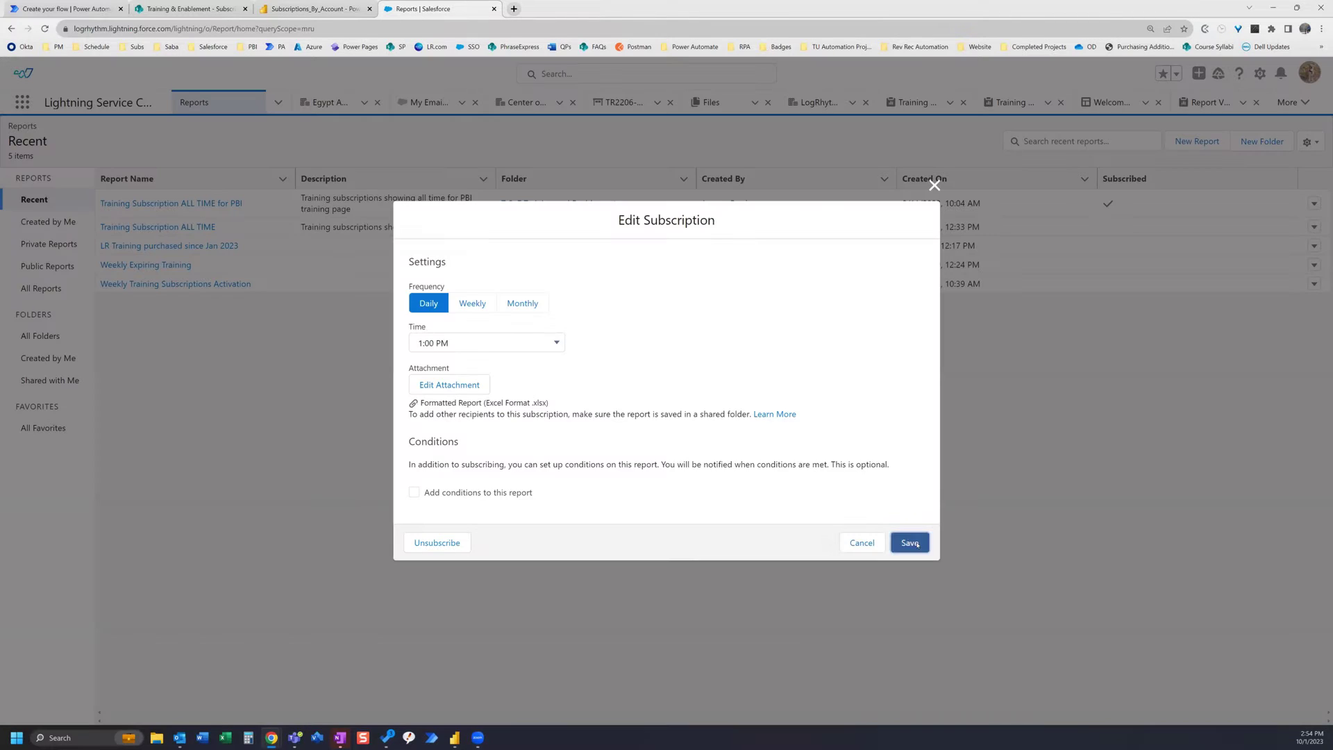
click(913, 544)
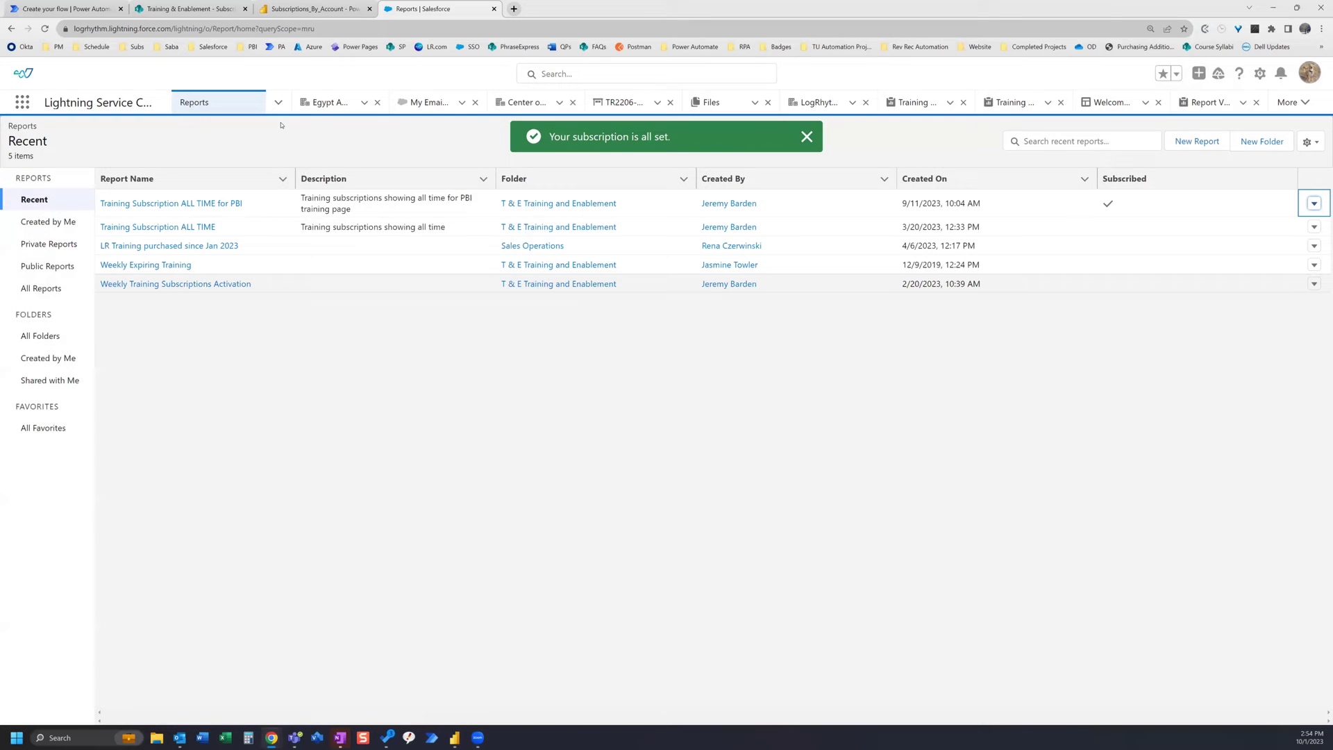
Create an automated cloud flow triggered by When a new email arrives (V3), showing its advanced options.
click(61, 7)
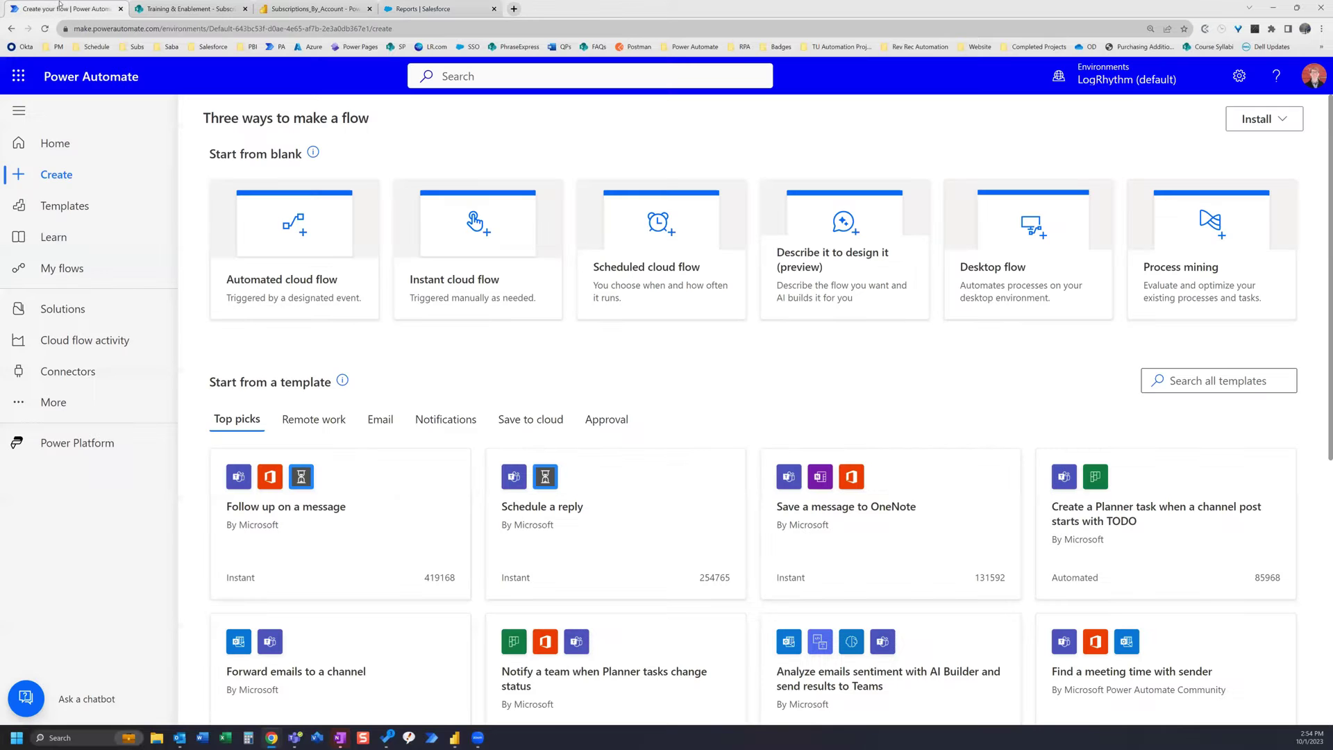
click(325, 279)
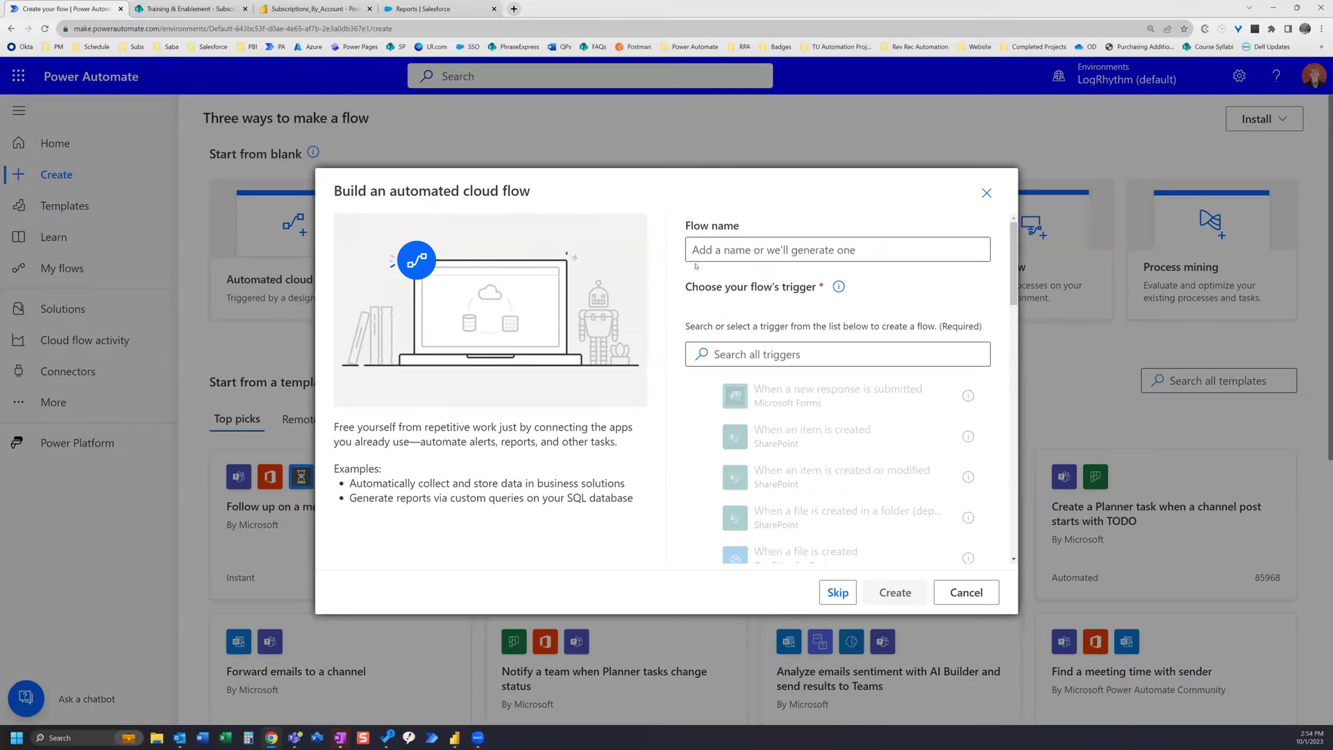
click(856, 352)
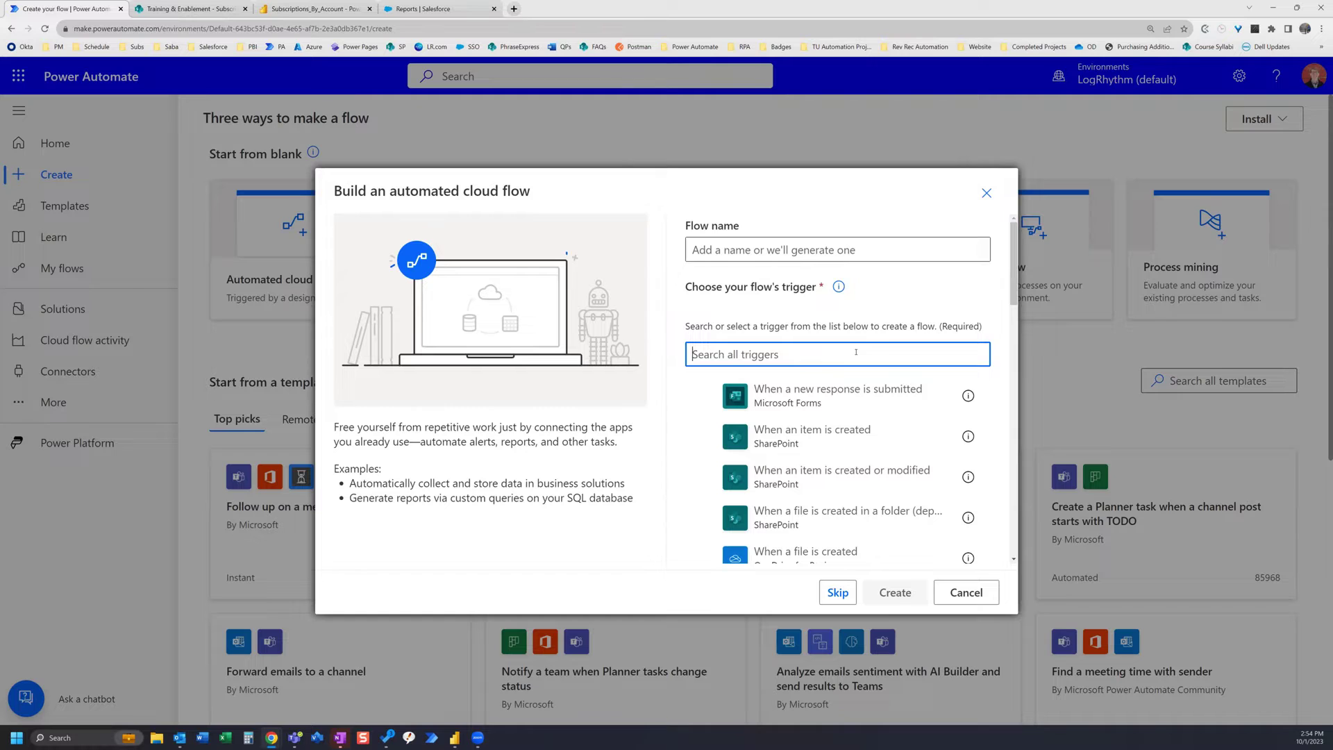
text(when a new email)
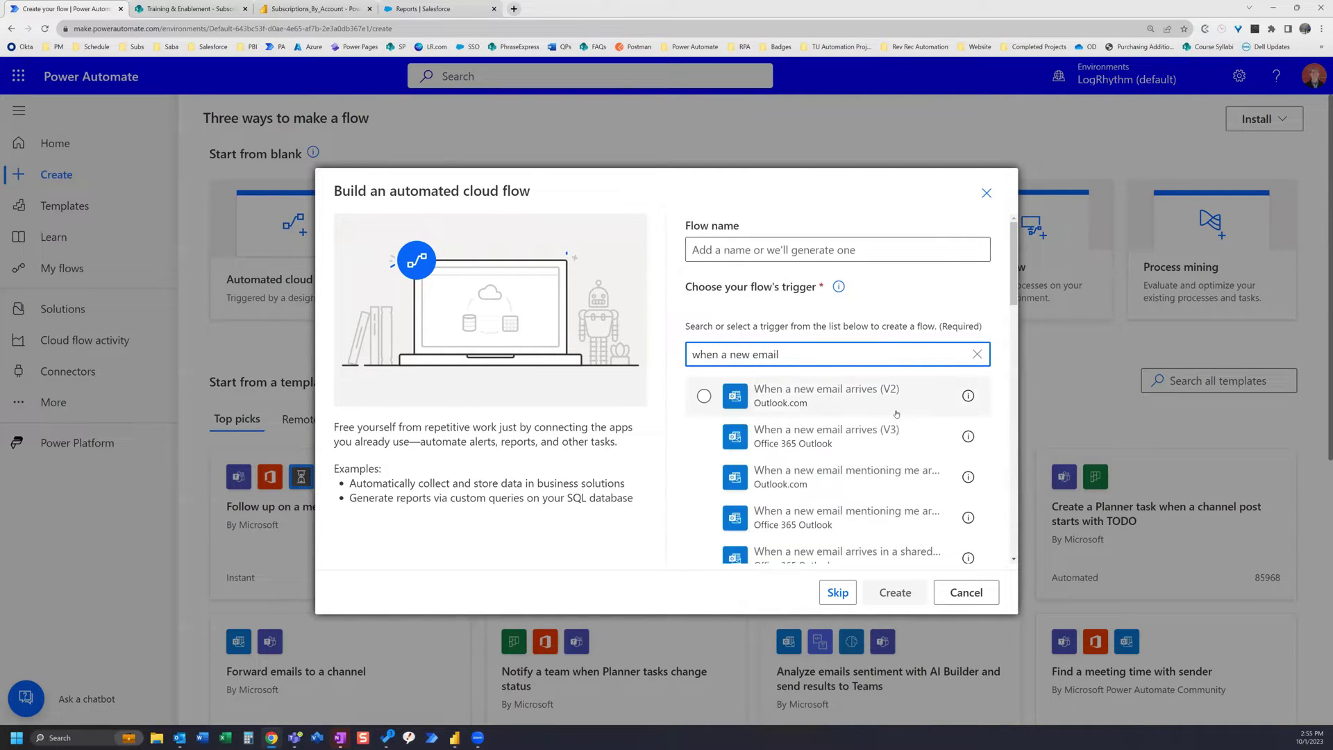
click(834, 443)
click(895, 592)
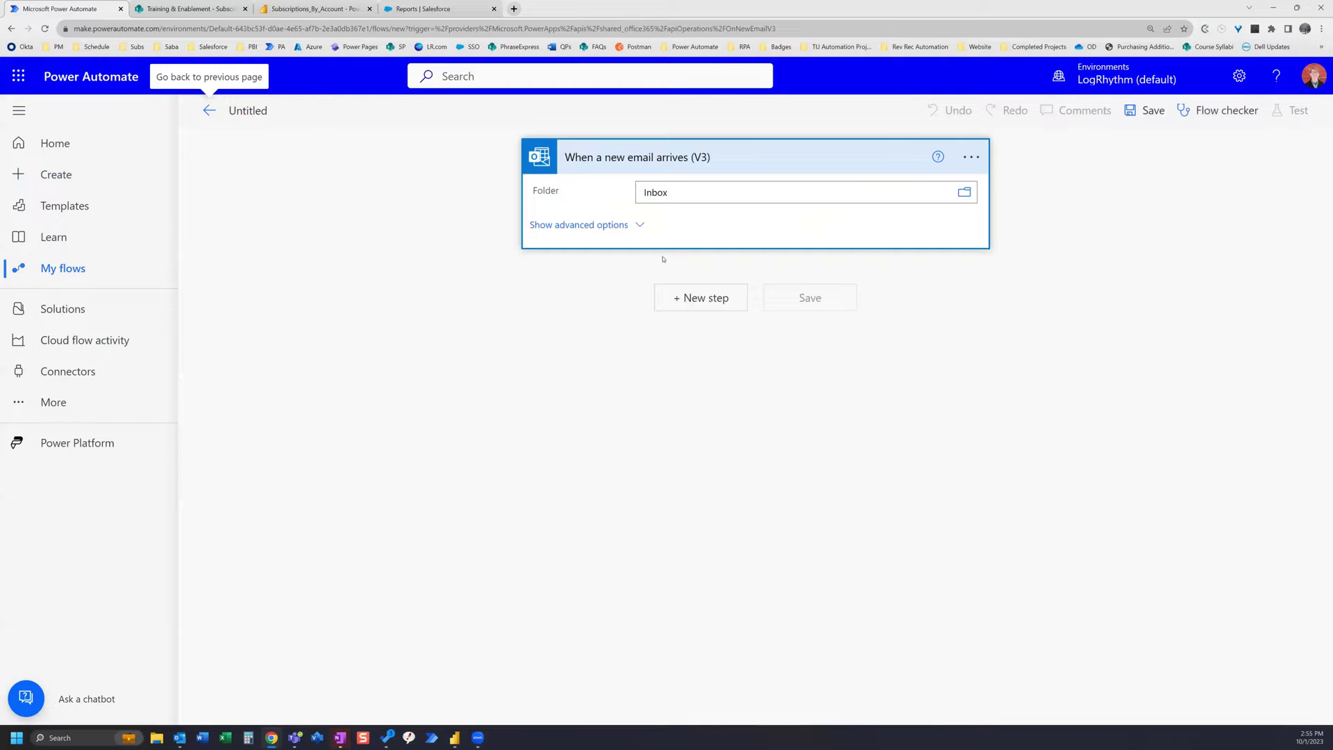
click(639, 224)
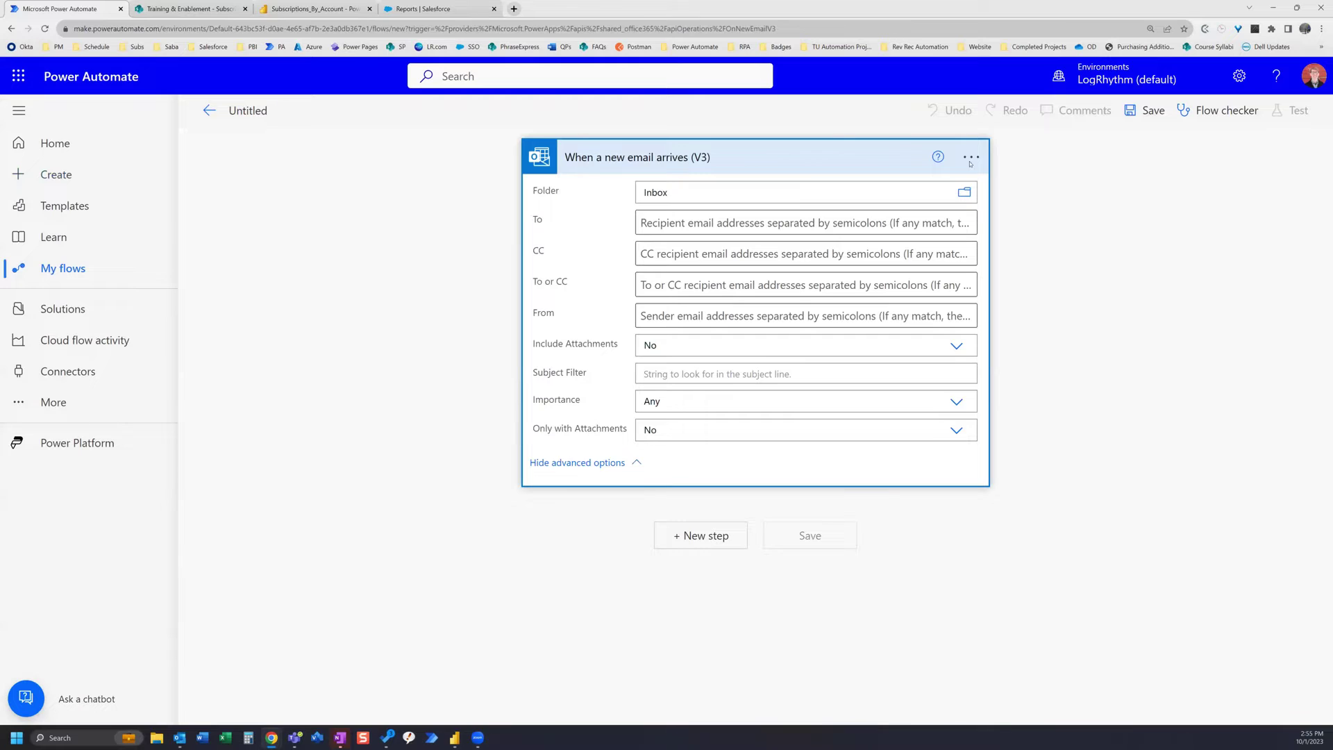
click(431, 9)
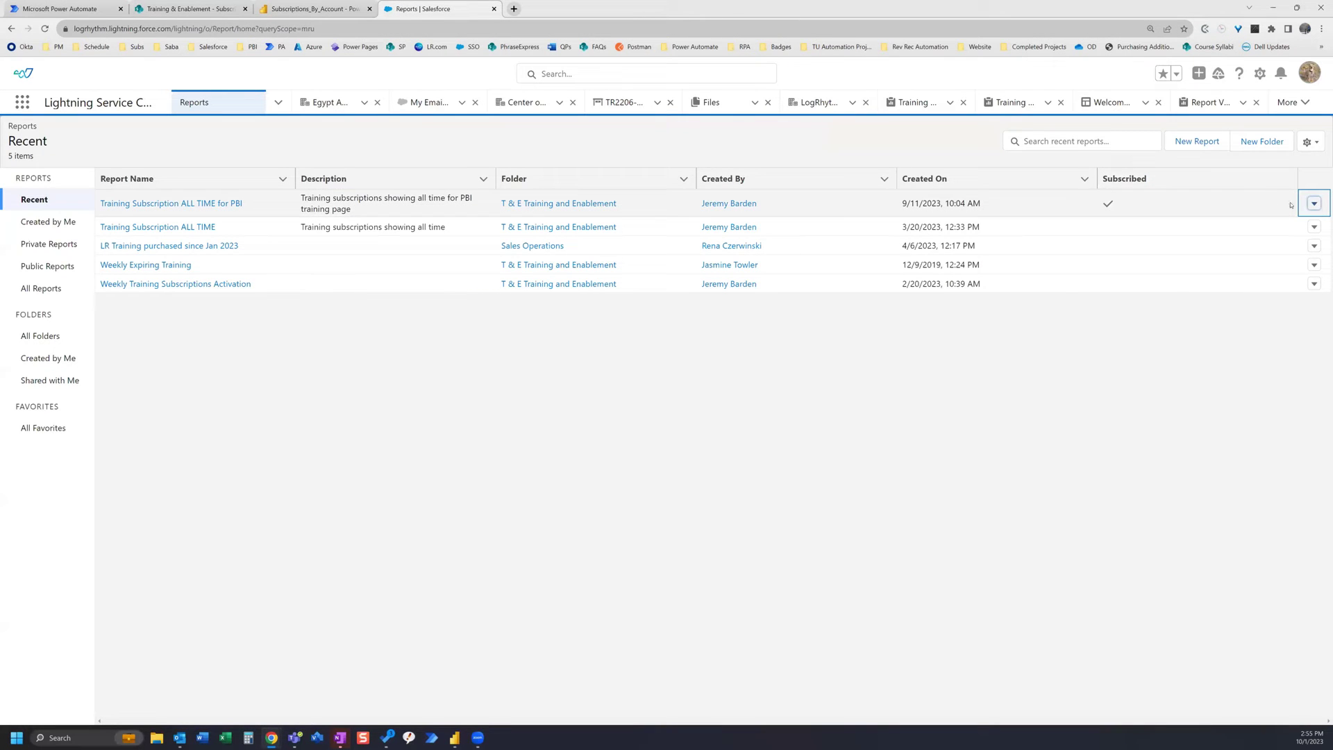
Recheck the PBI report's Salesforce subscription without changes, then return to the untitled flow.
click(1315, 204)
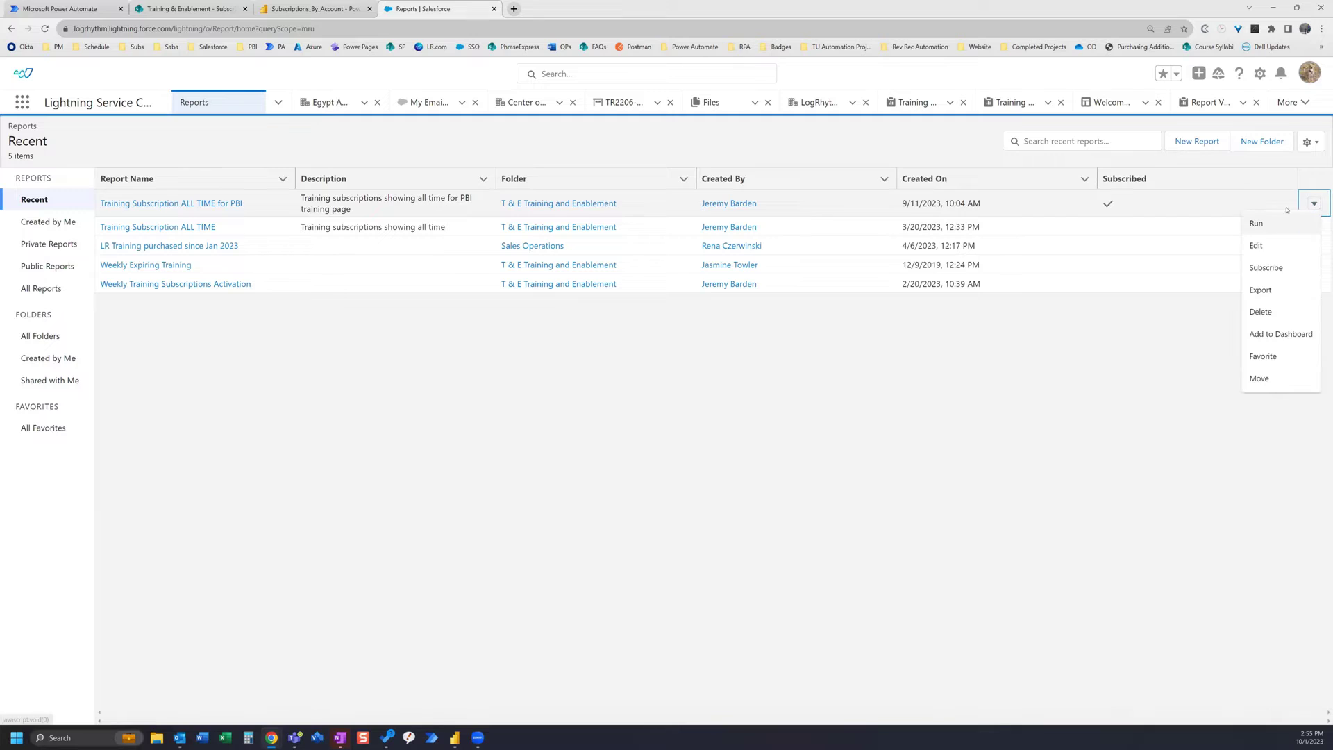
click(1289, 268)
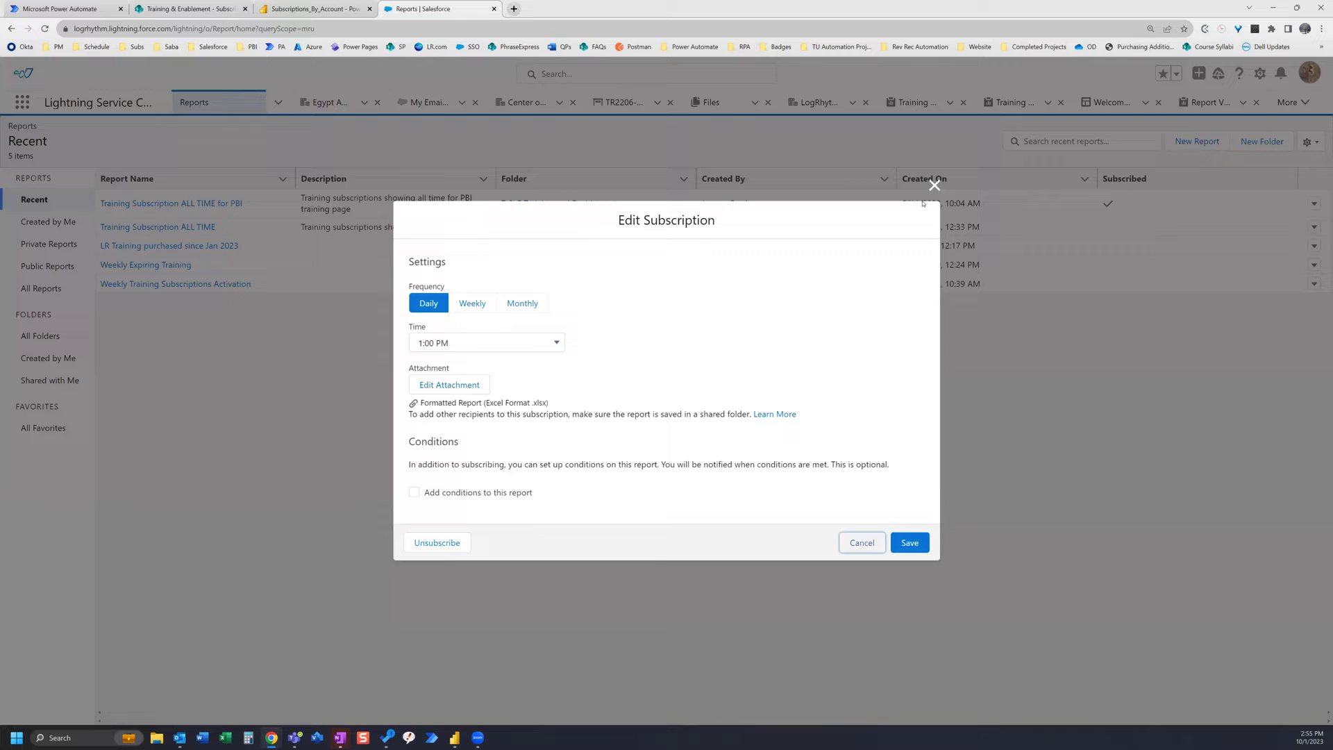
click(934, 186)
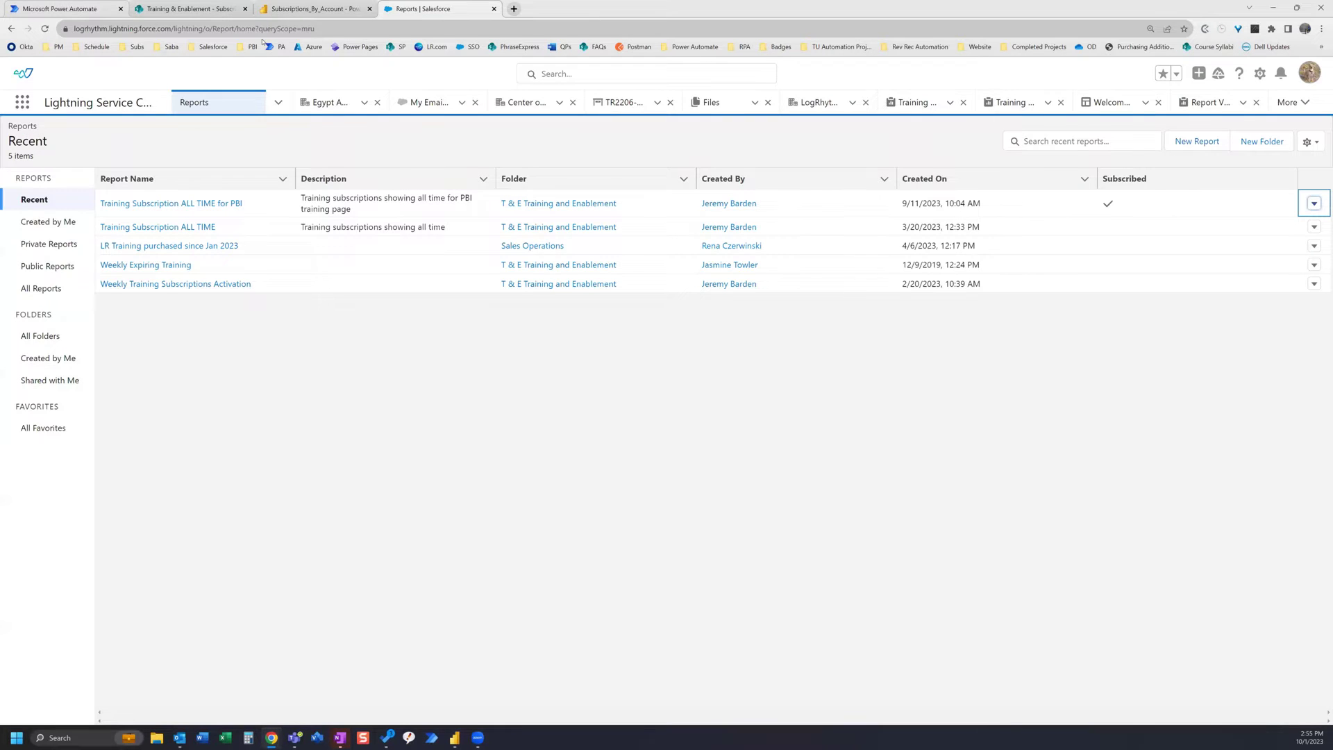
click(62, 8)
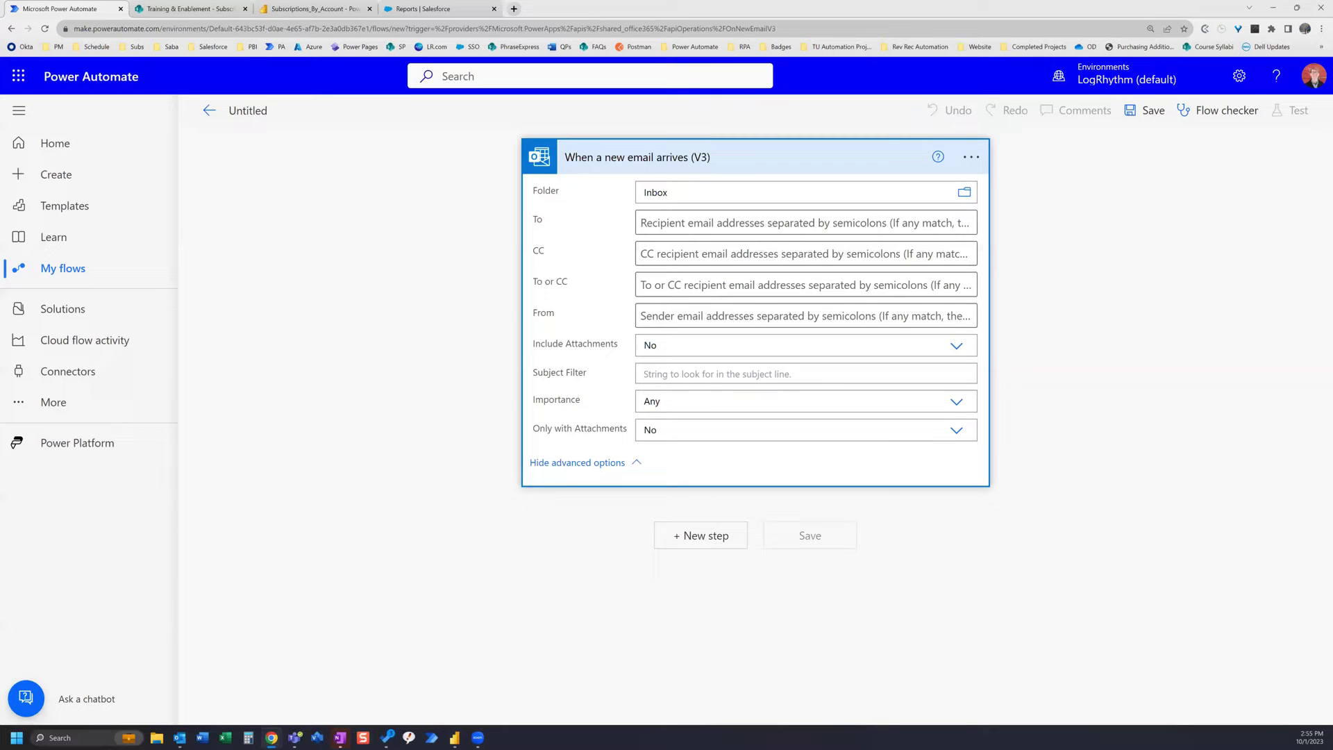
Select the subject line of the Report results (Training Subscription ALL TIME for PBI) email in Outlook.
key(alt+Tab)
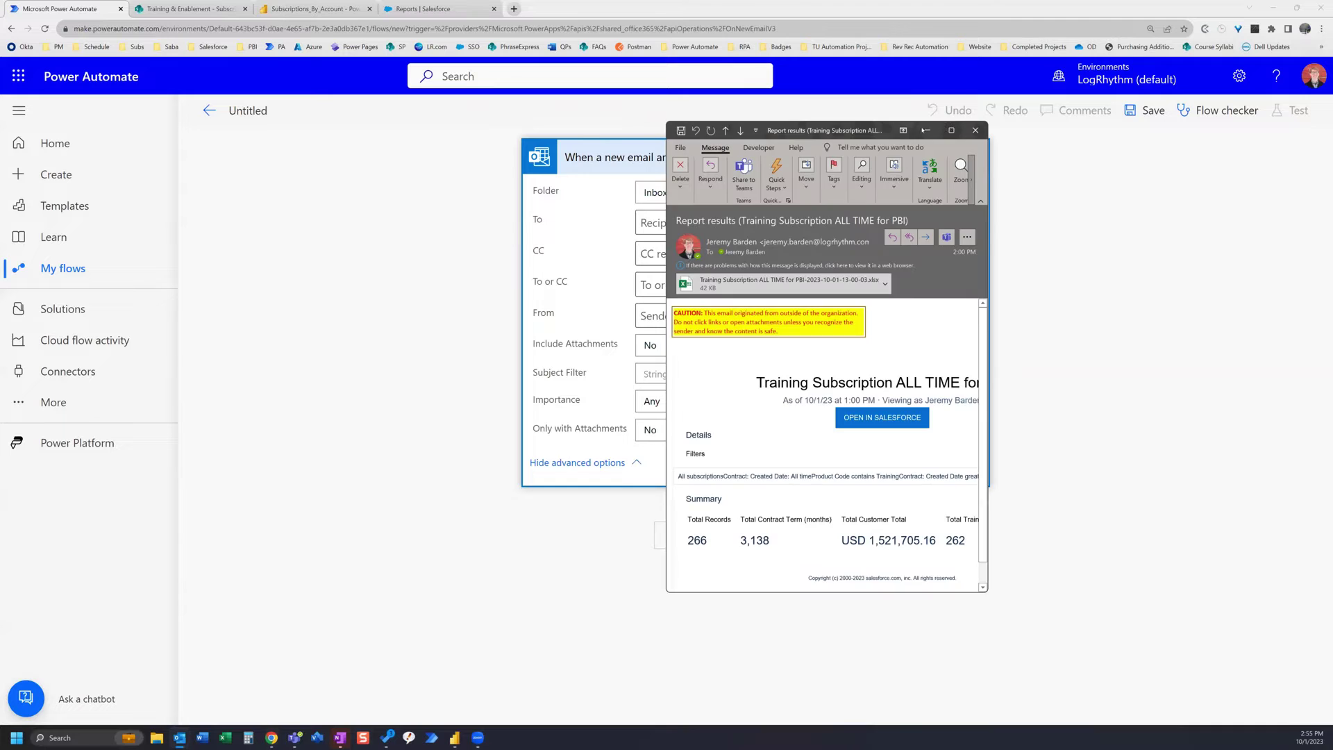
key(super+Up)
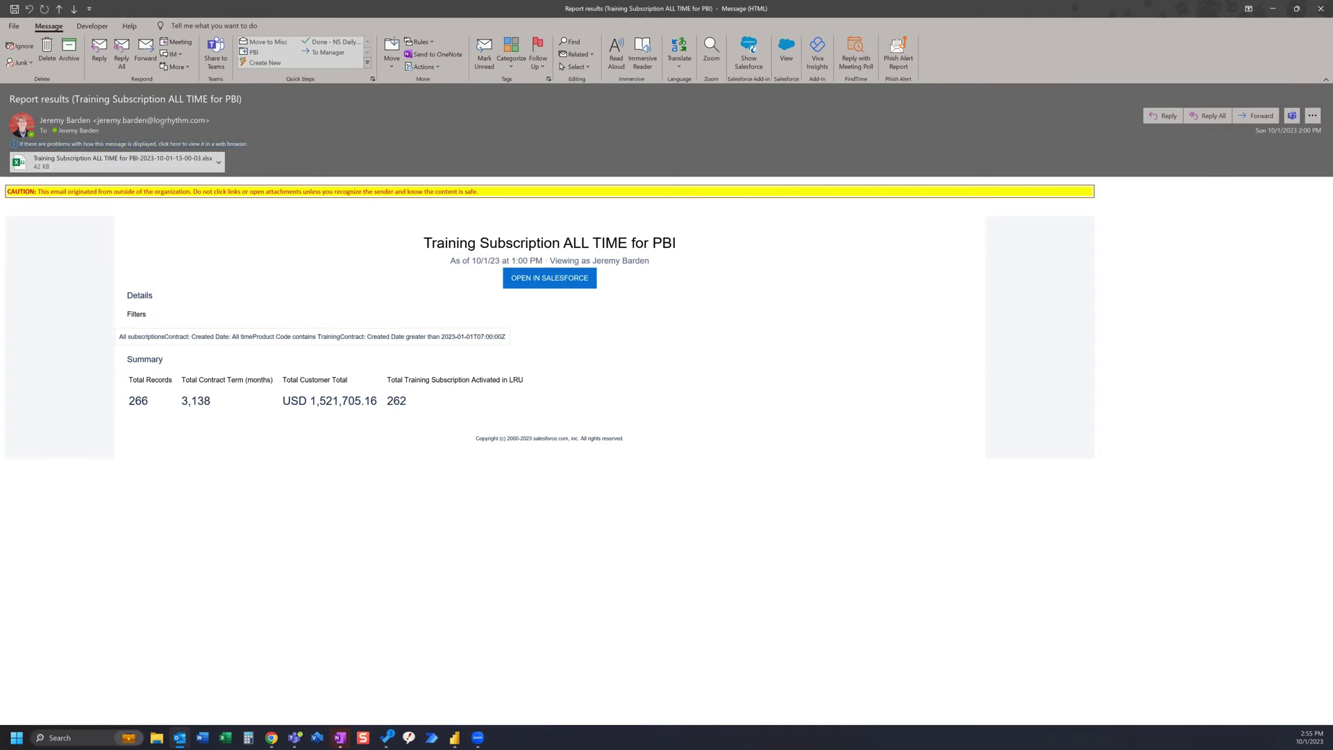
mouse_move(248, 102)
drag(257, 98, 179, 99)
drag(12, 97, 8, 98)
key(ctrl+c)
click(1296, 9)
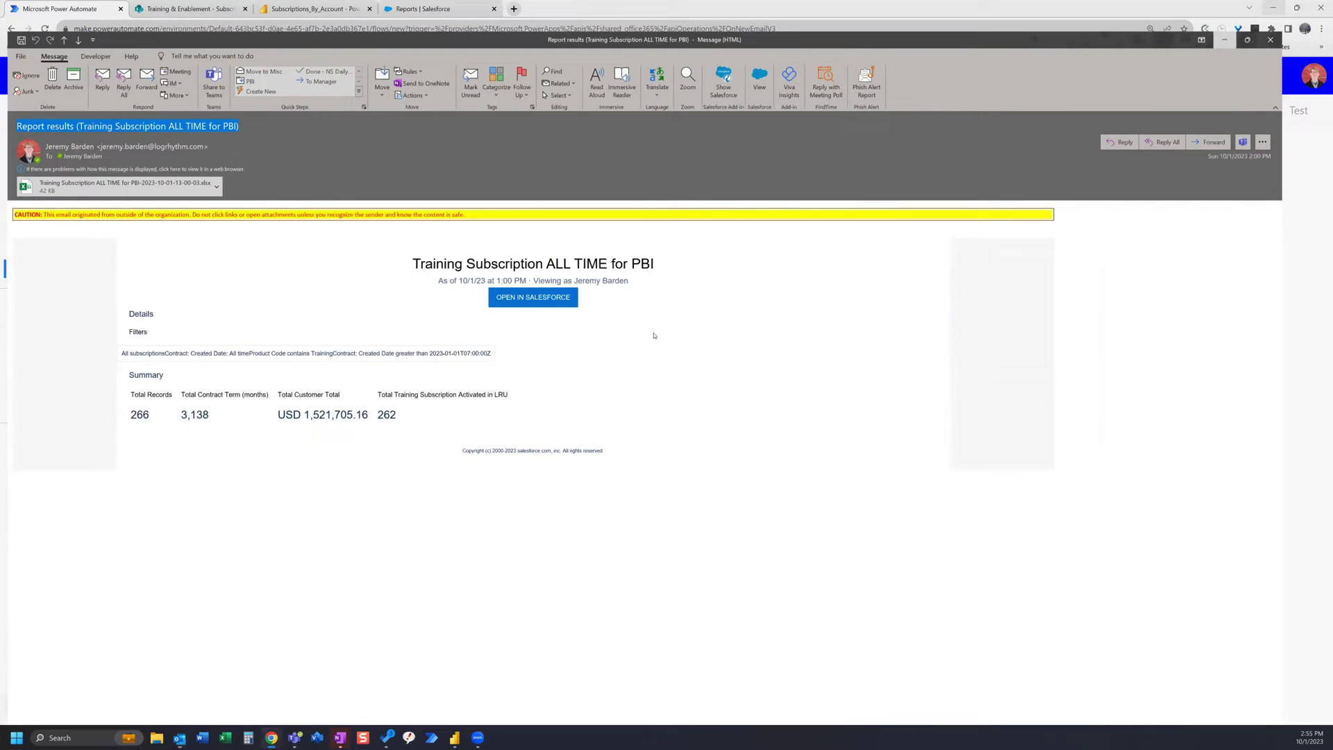
key(alt+Tab)
Filter the email trigger on the pasted Report results subject and the suggested sender.
click(666, 375)
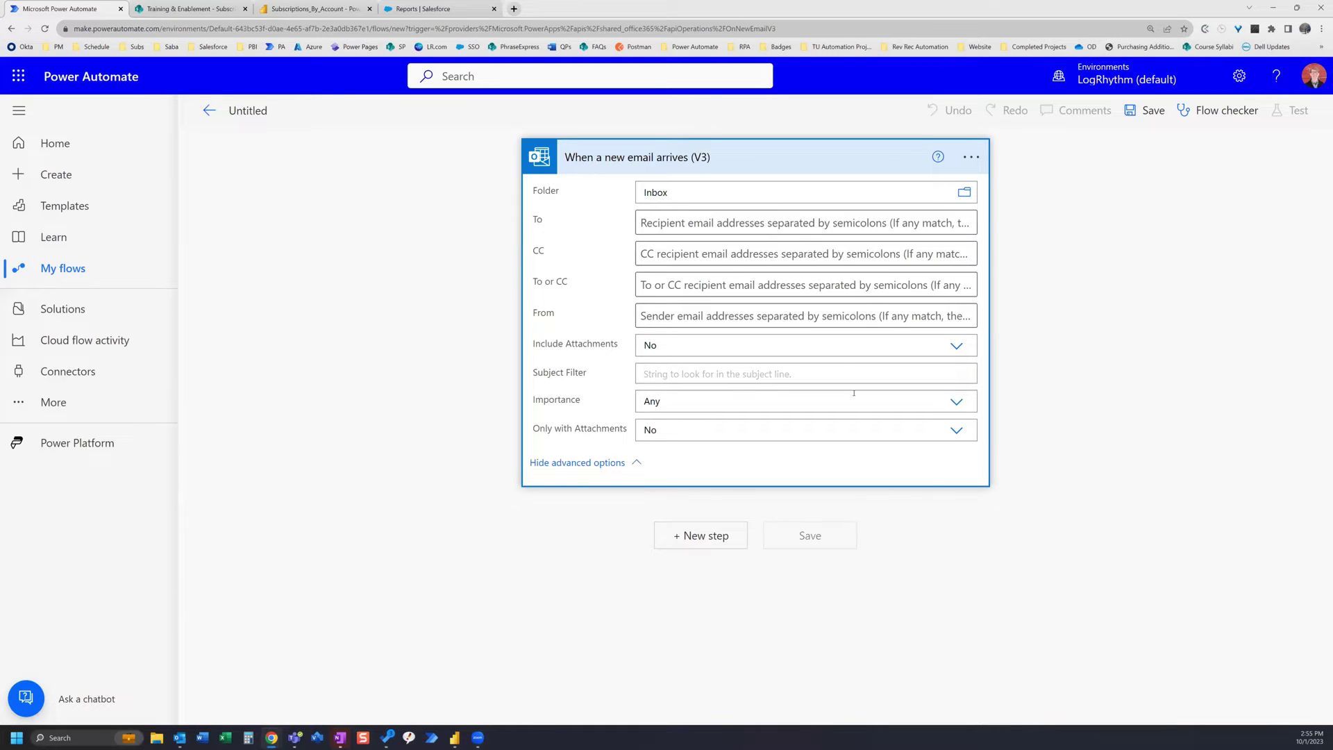
key(ctrl+v)
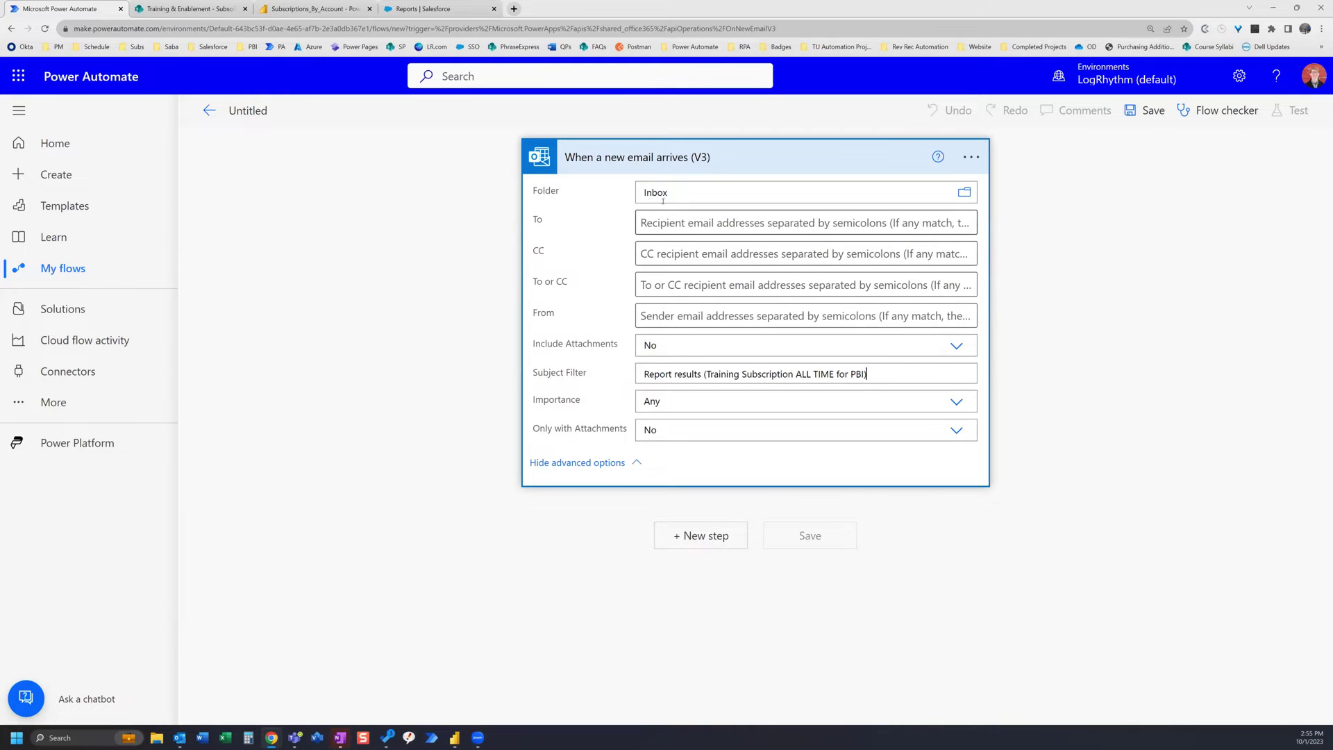
click(671, 316)
text(jeremy)
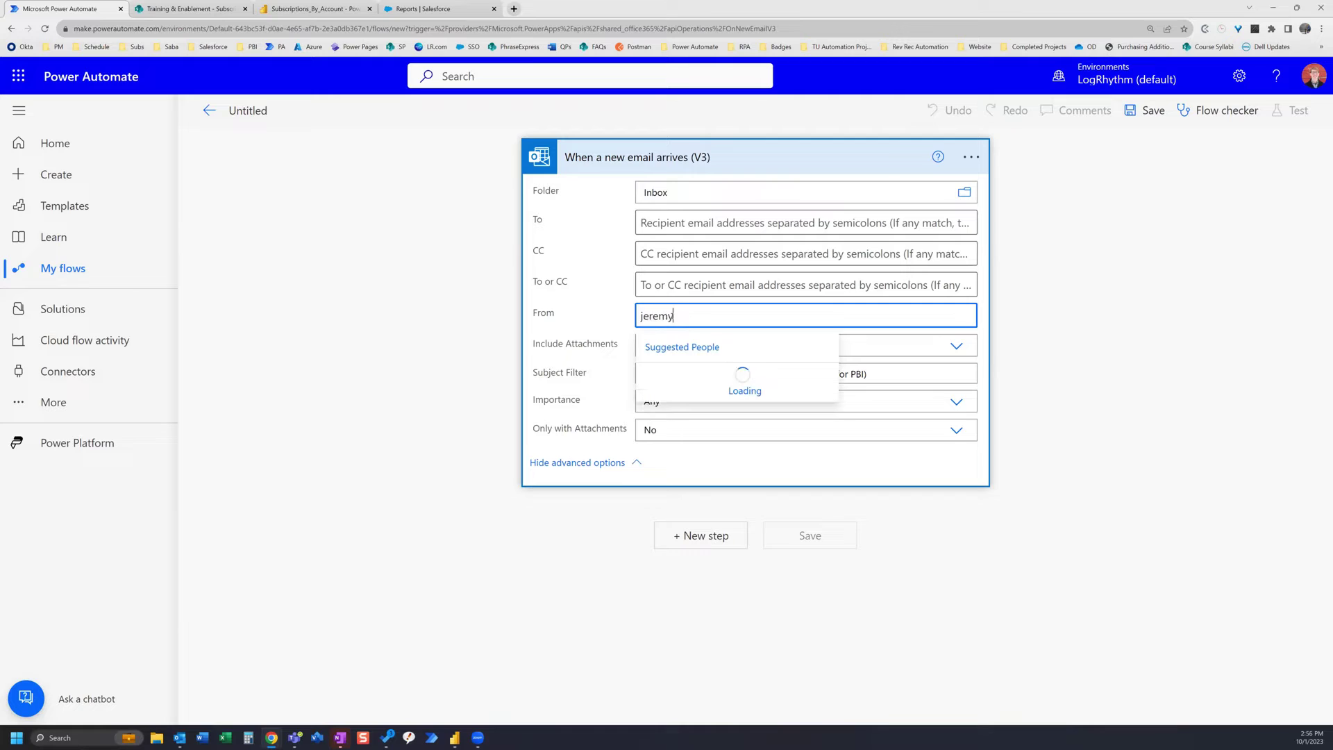
click(719, 382)
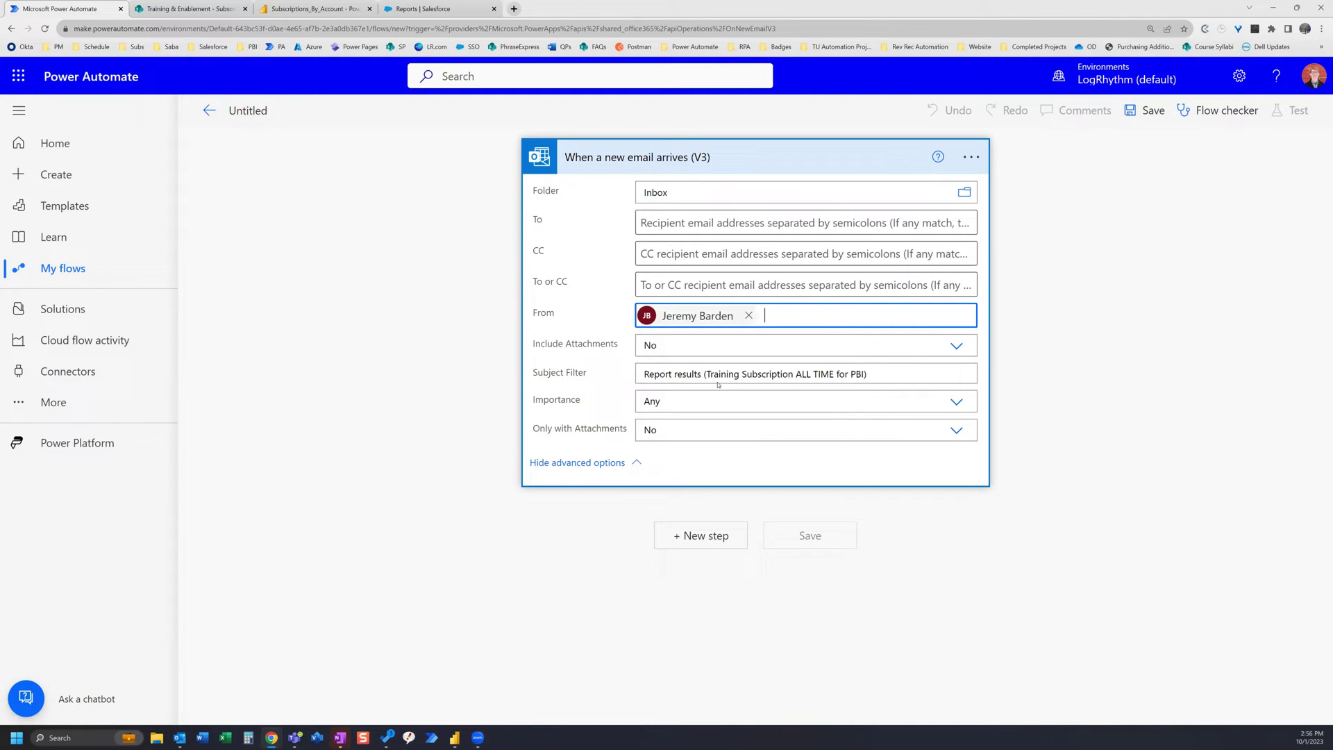
Set both Include Attachments and Only with Attachments to Yes on the trigger.
click(959, 346)
click(662, 381)
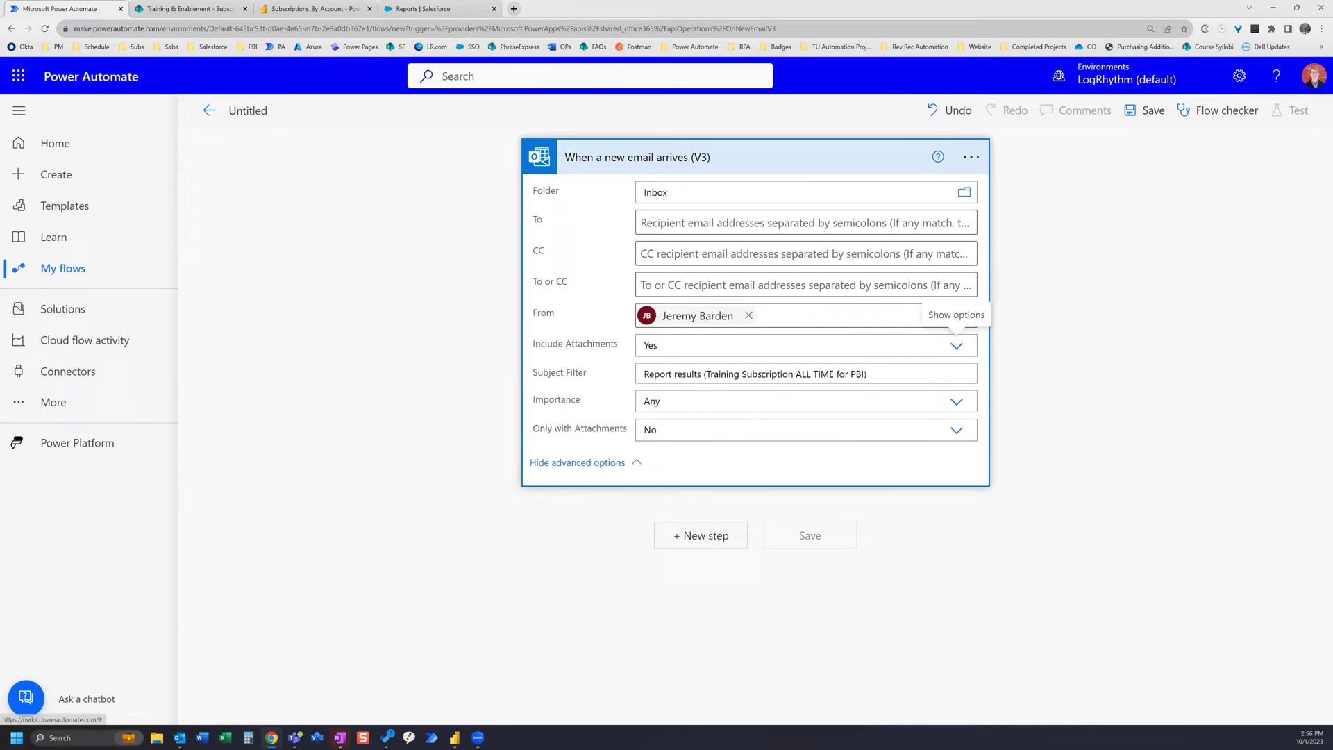
click(865, 436)
click(668, 463)
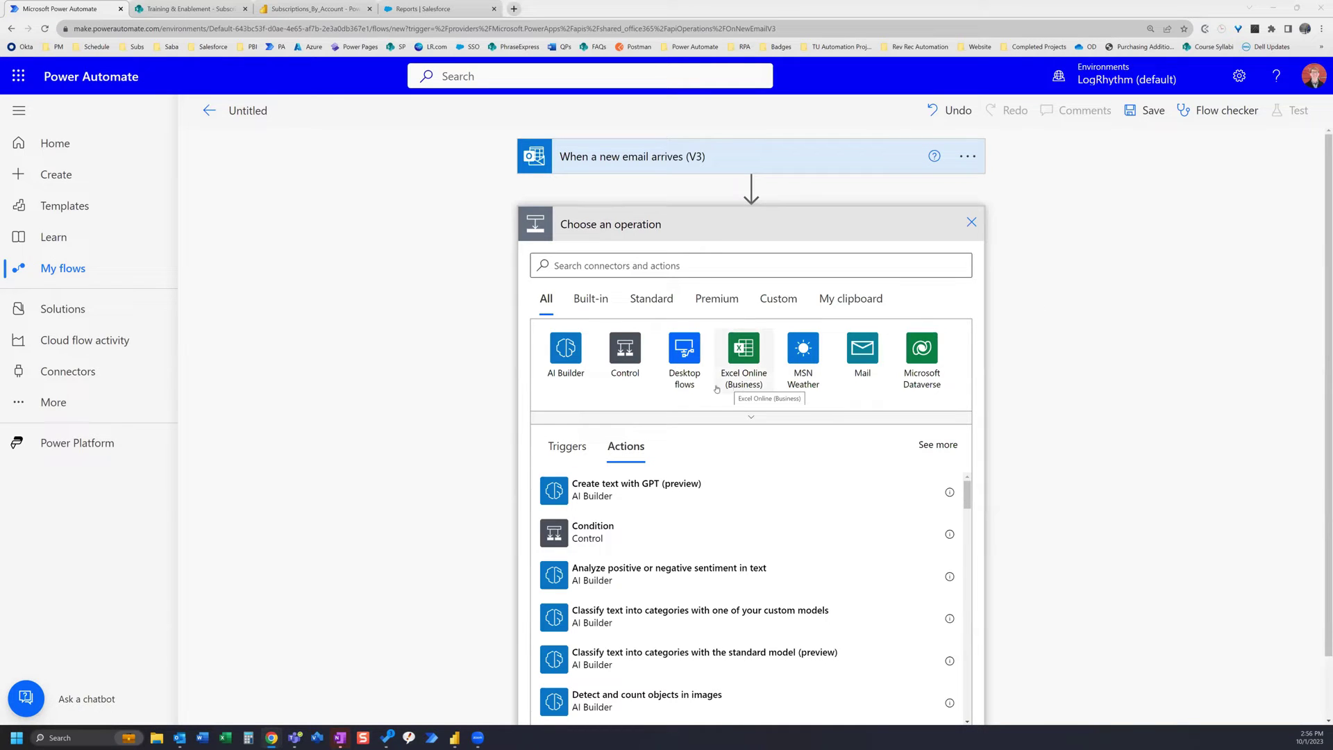
Add the SharePoint Create file action below the trigger, searching 'sharepoint' then 'create file'.
click(626, 269)
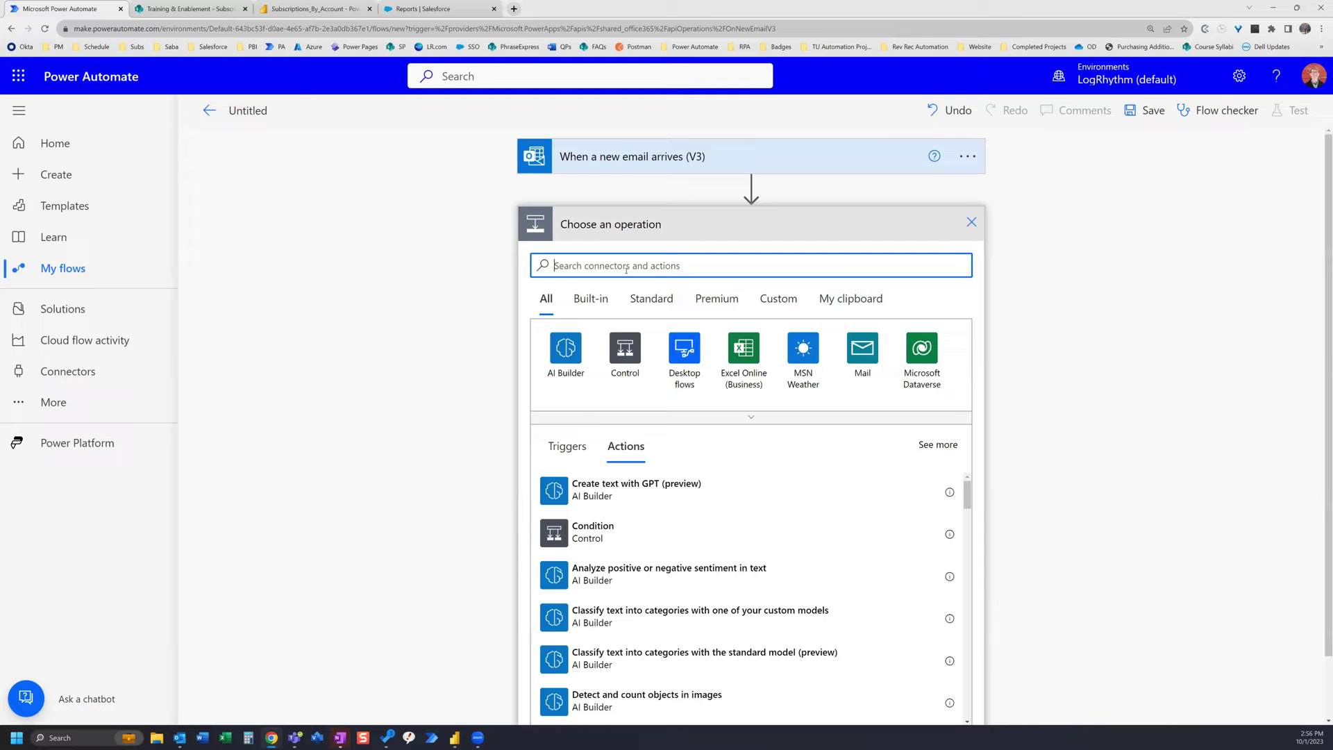
text(sharepoint)
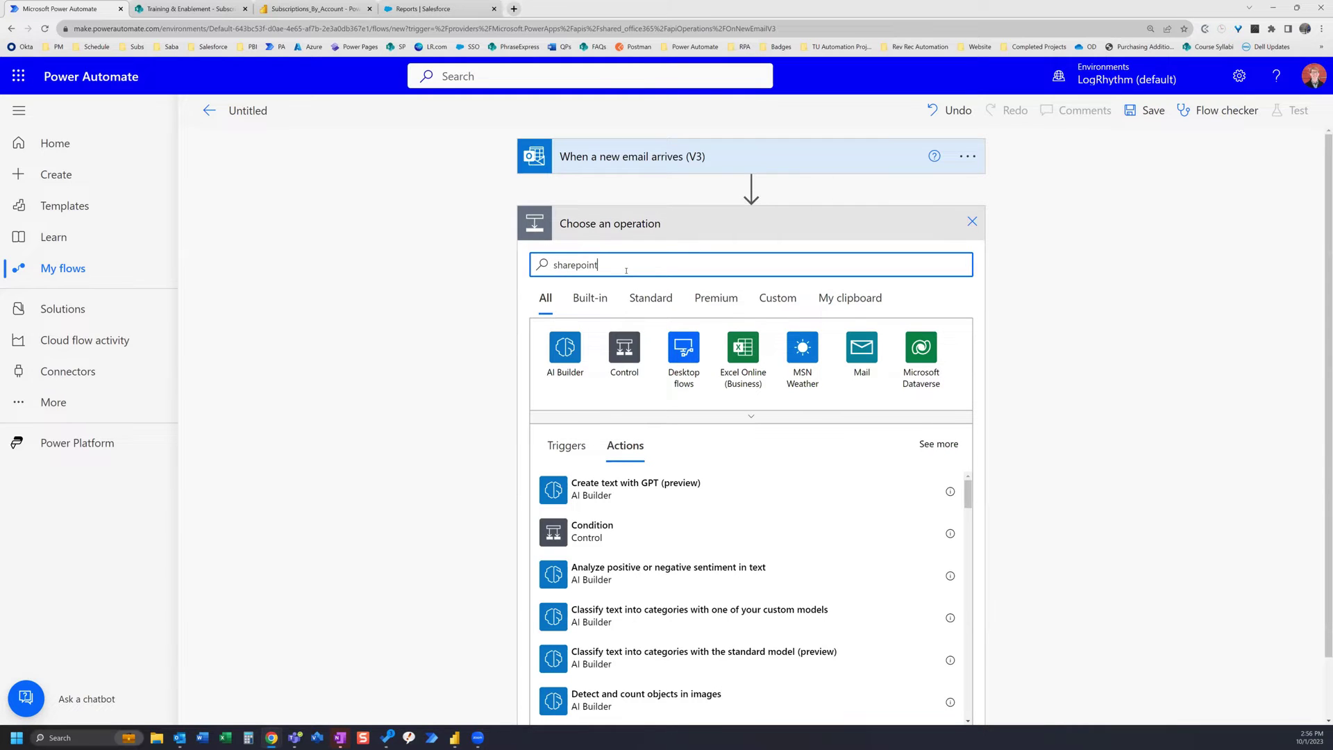
click(565, 354)
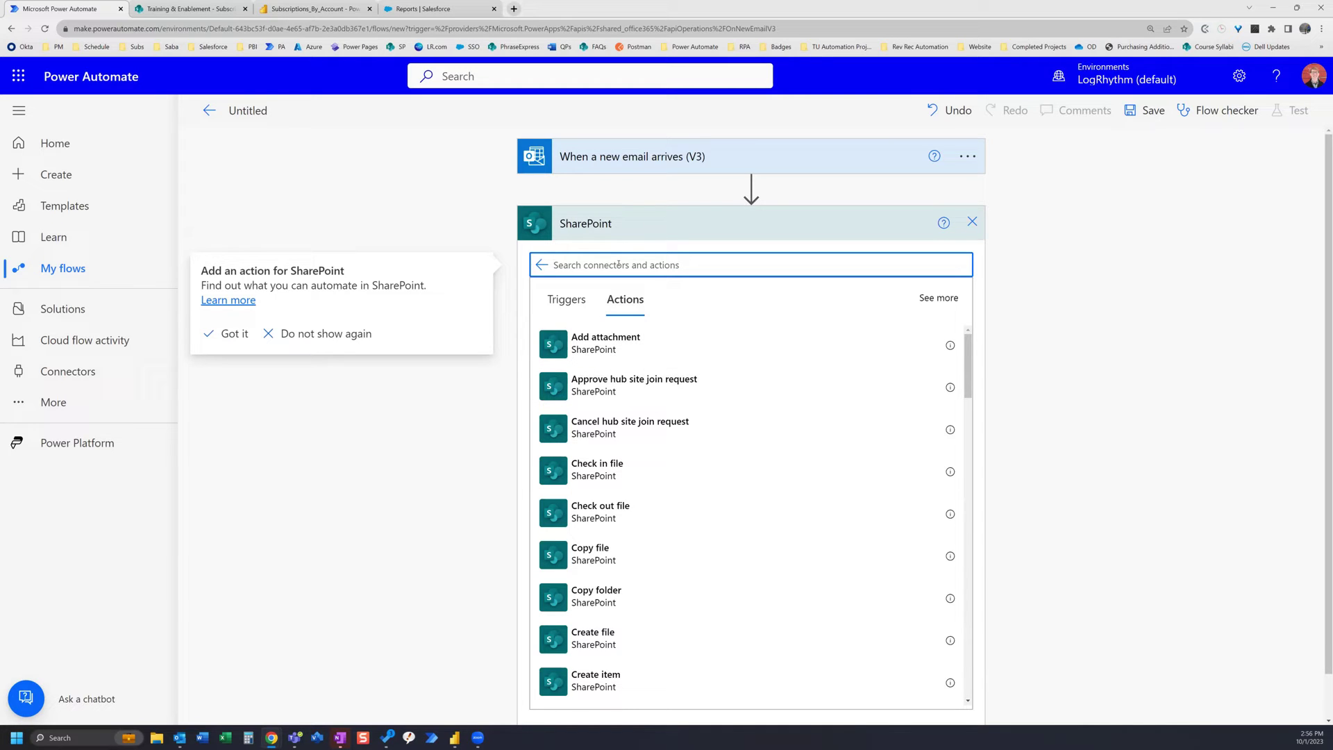
text(create file)
click(615, 348)
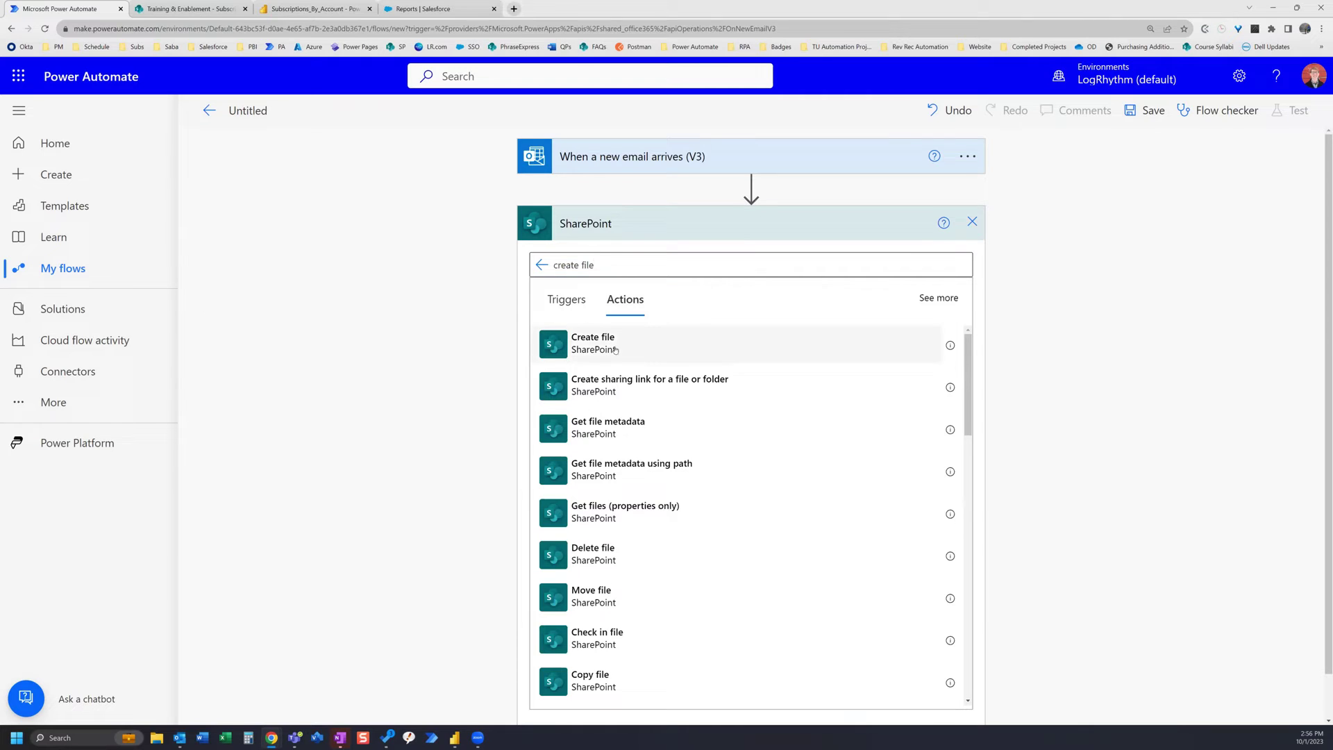
click(614, 349)
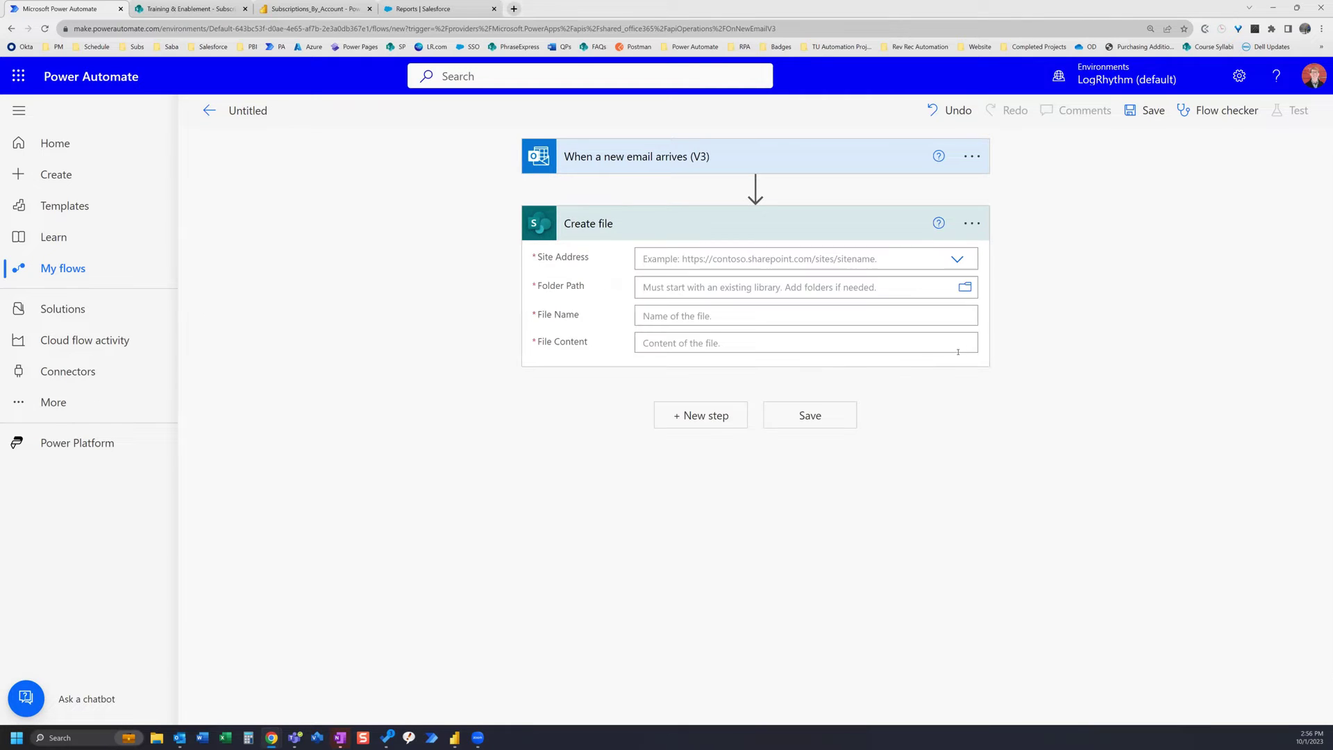
Set the Create file Site Address to the Training & Enablement site.
click(730, 256)
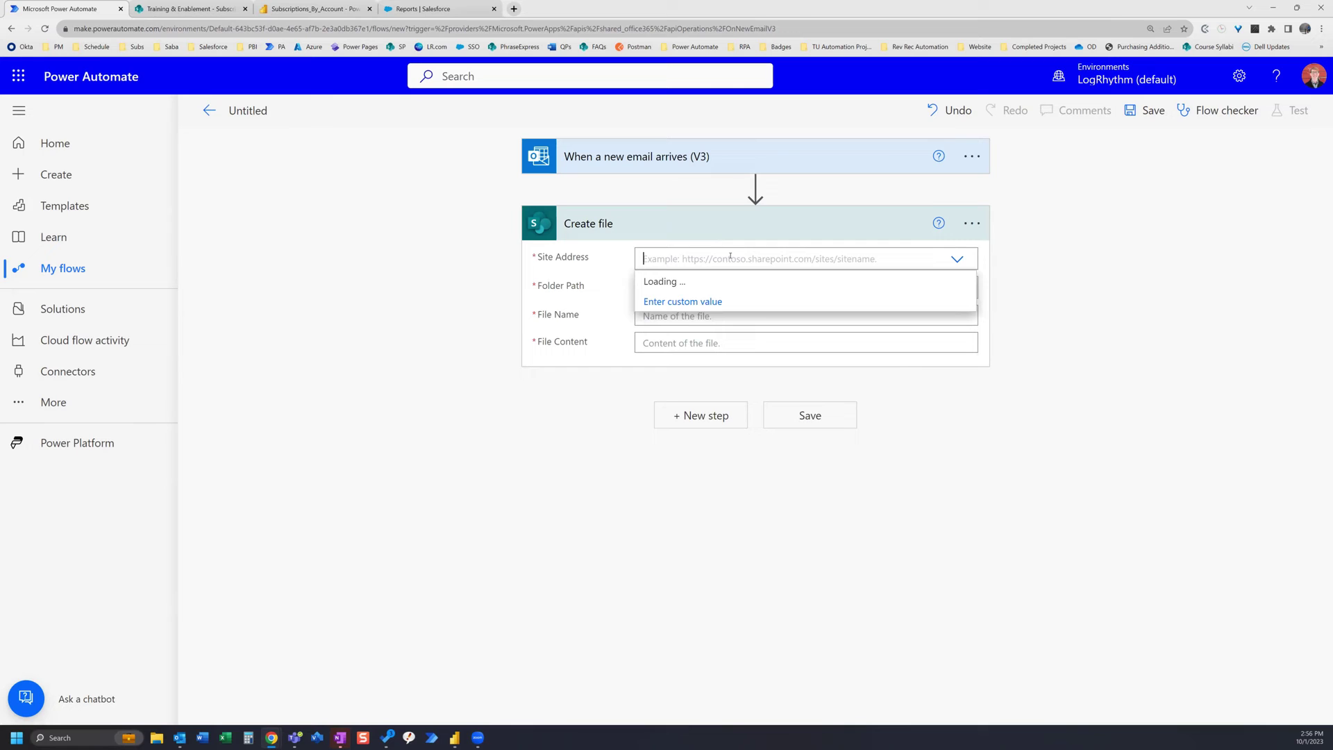
text(training)
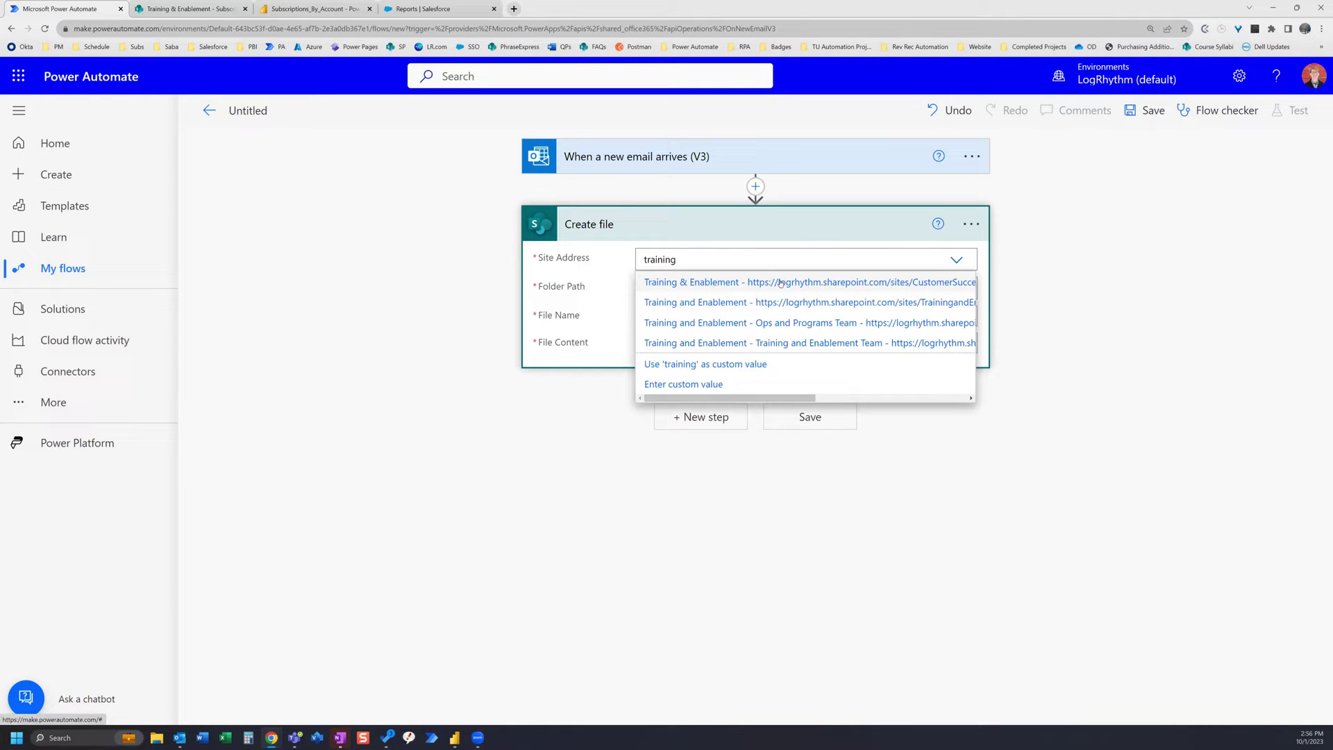
click(708, 283)
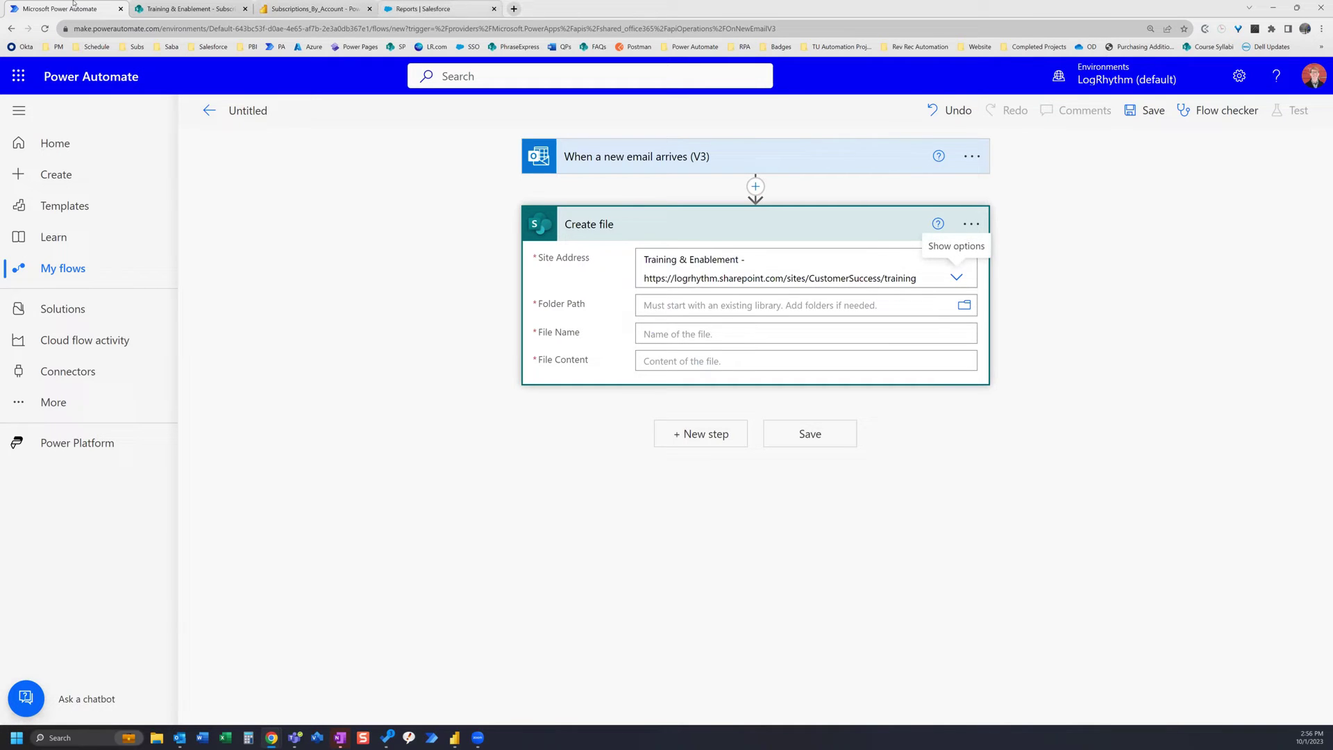
click(187, 9)
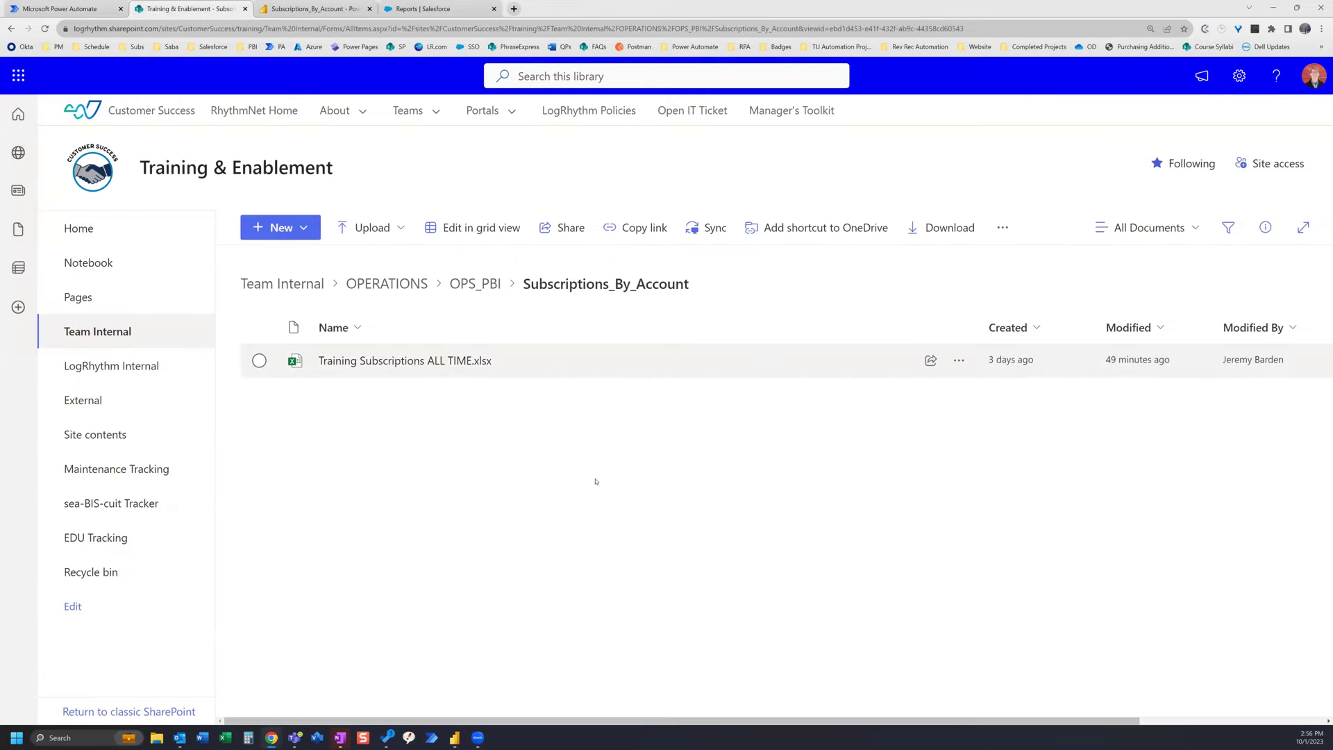
click(62, 8)
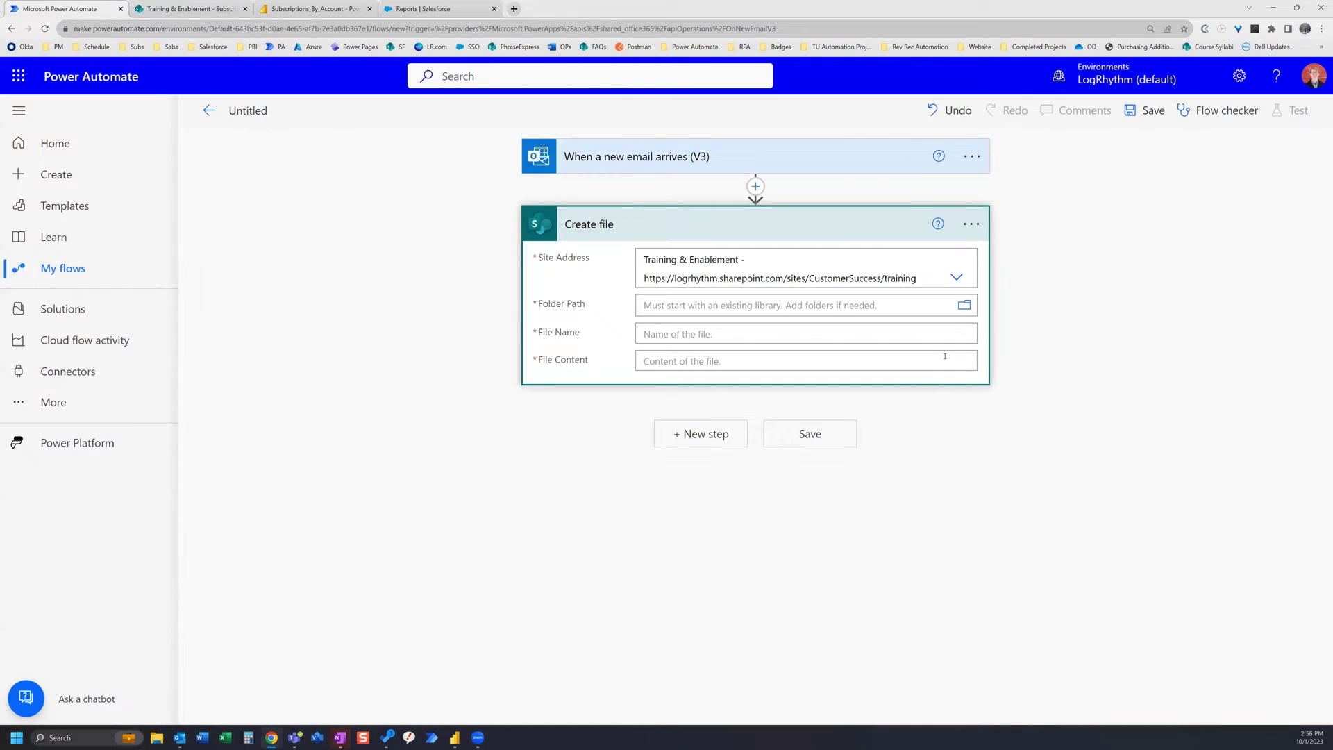
Set the Folder Path to /Team Internal/OPERATIONS/OPS_PBI/Subscriptions_By_Account.
click(965, 304)
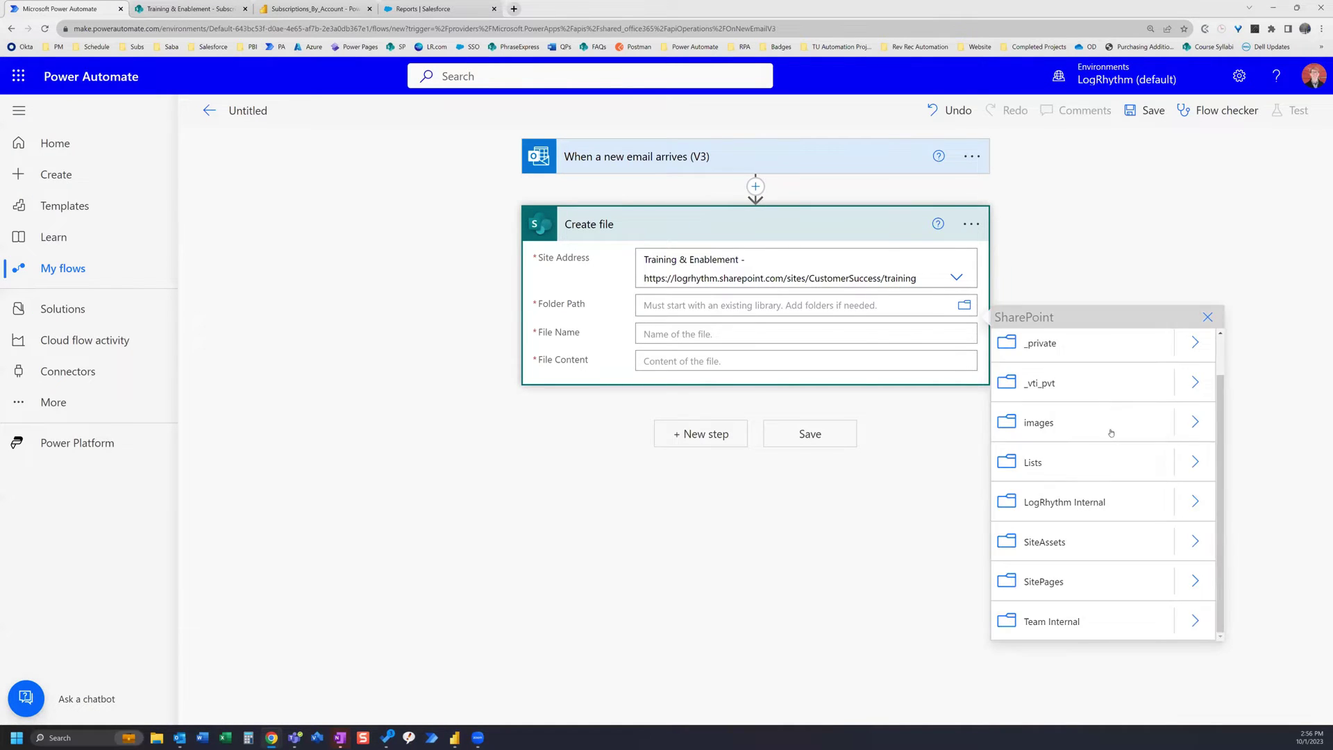
click(1197, 620)
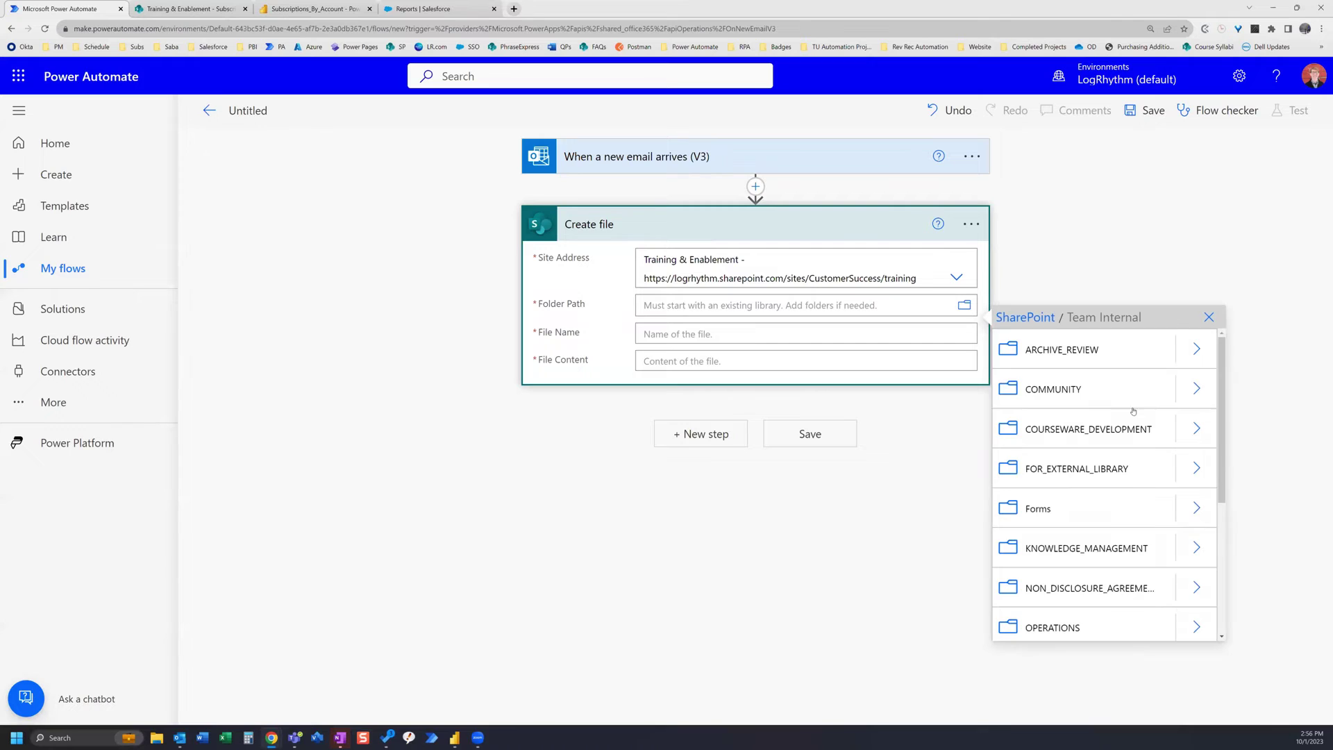
click(1194, 633)
scroll(1192, 551, down, 2)
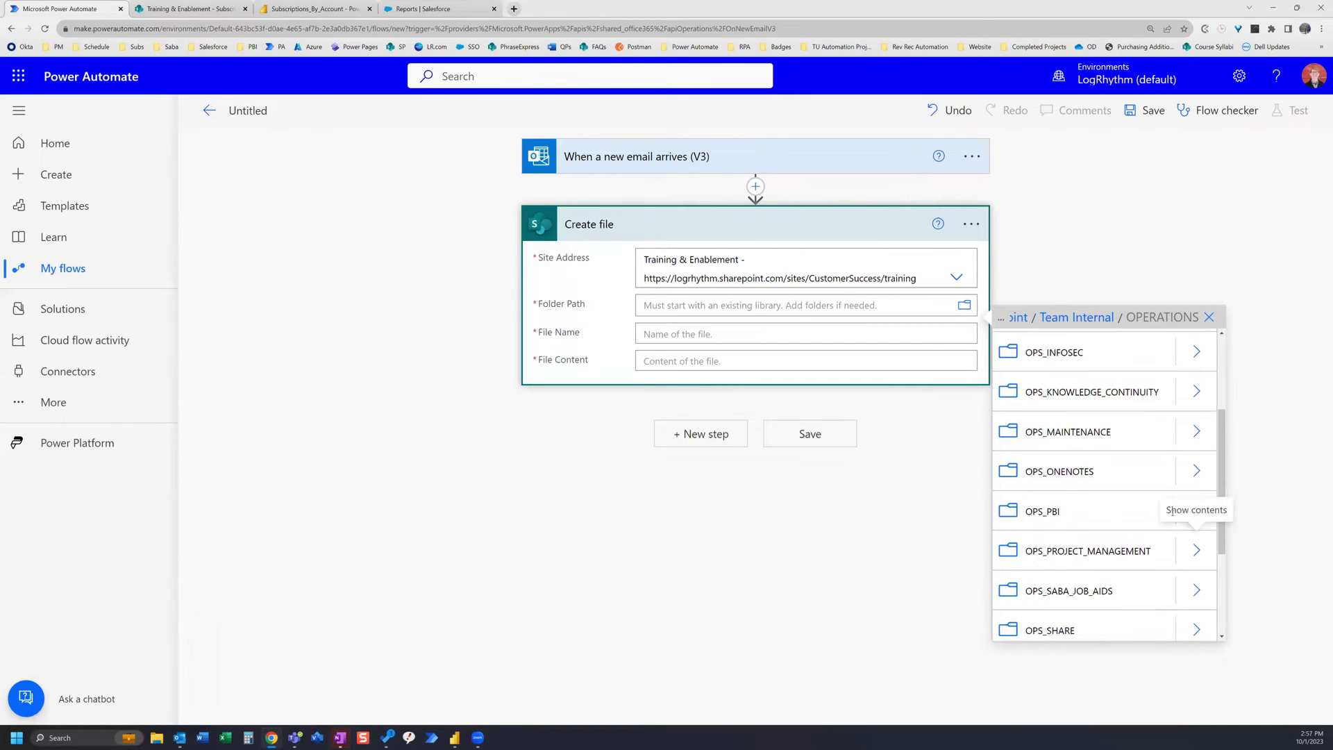
click(1197, 512)
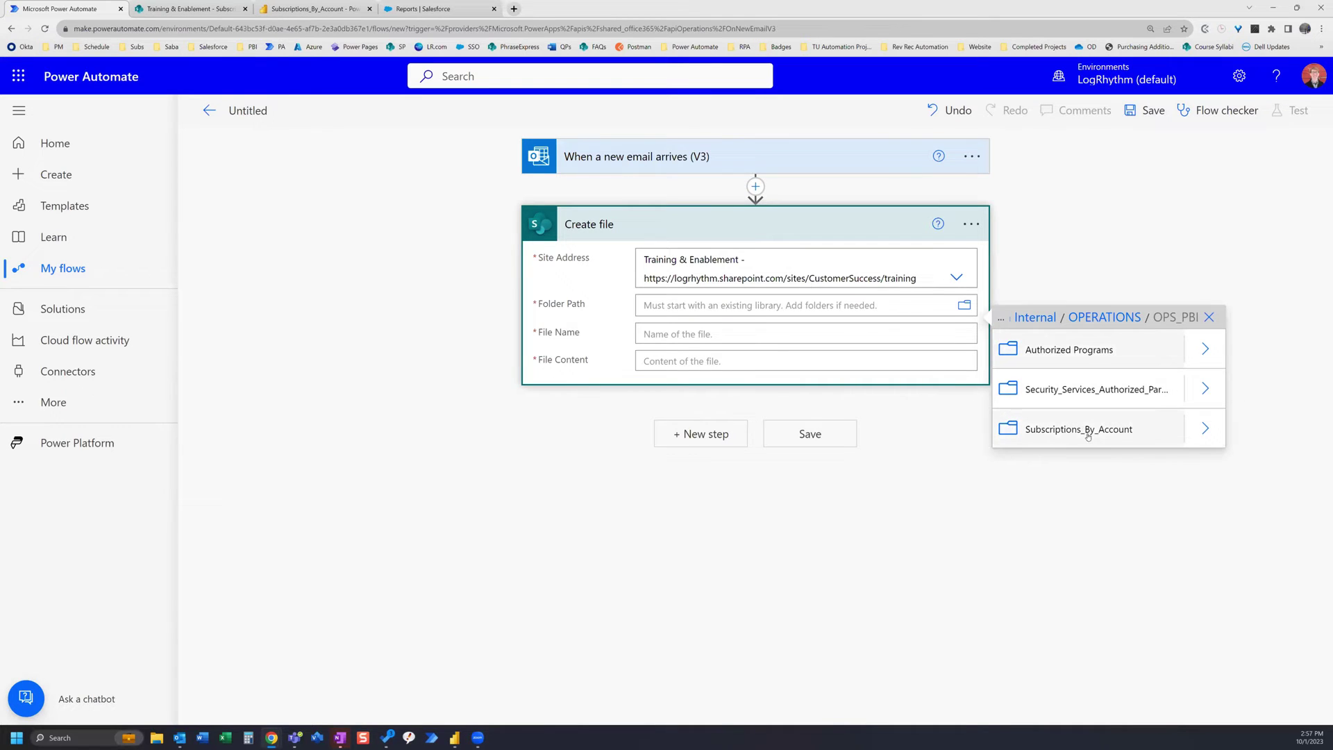
click(1088, 435)
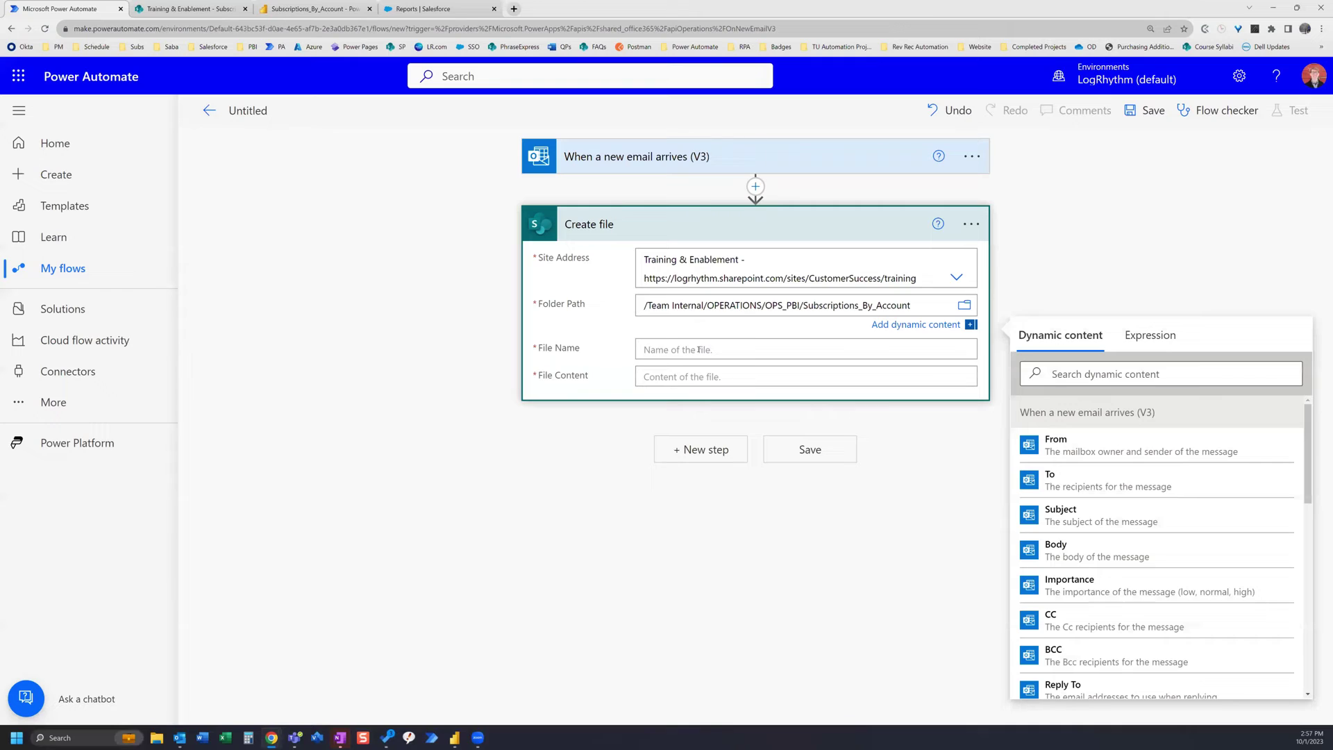
click(700, 349)
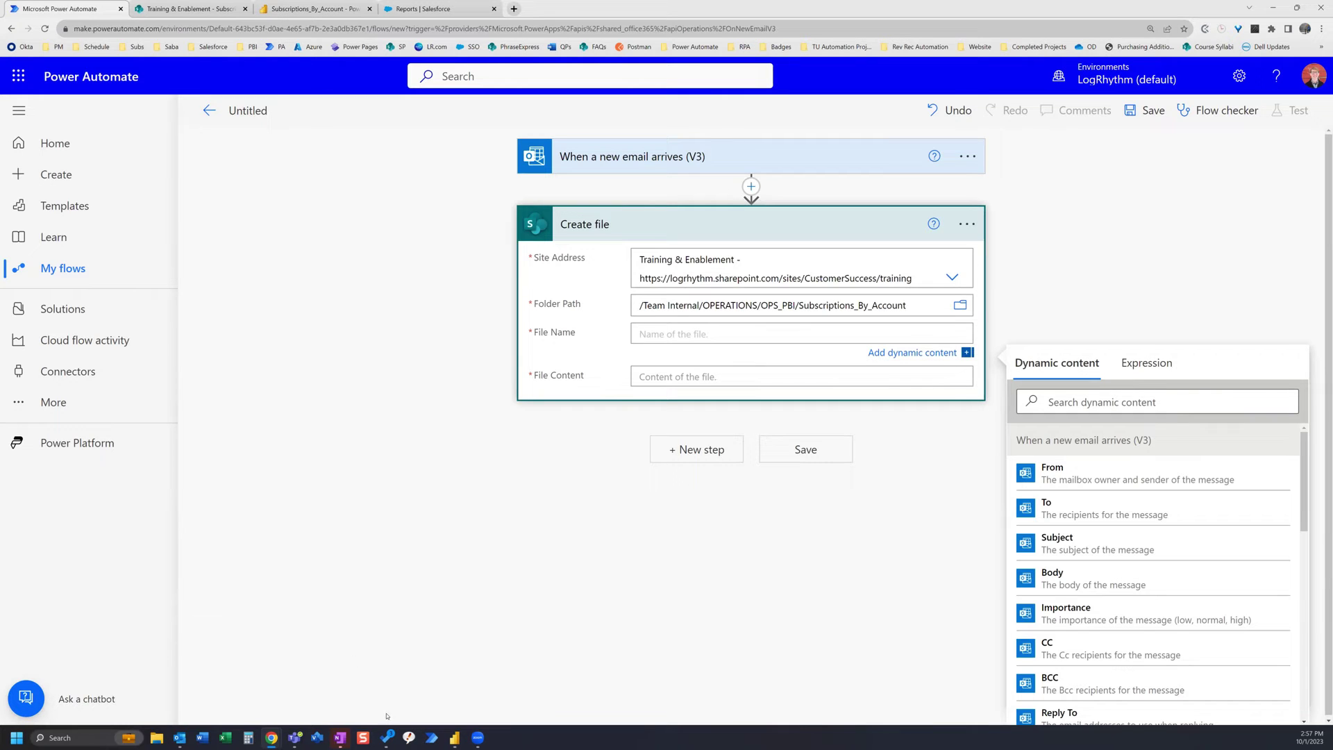
mouse_move(179, 738)
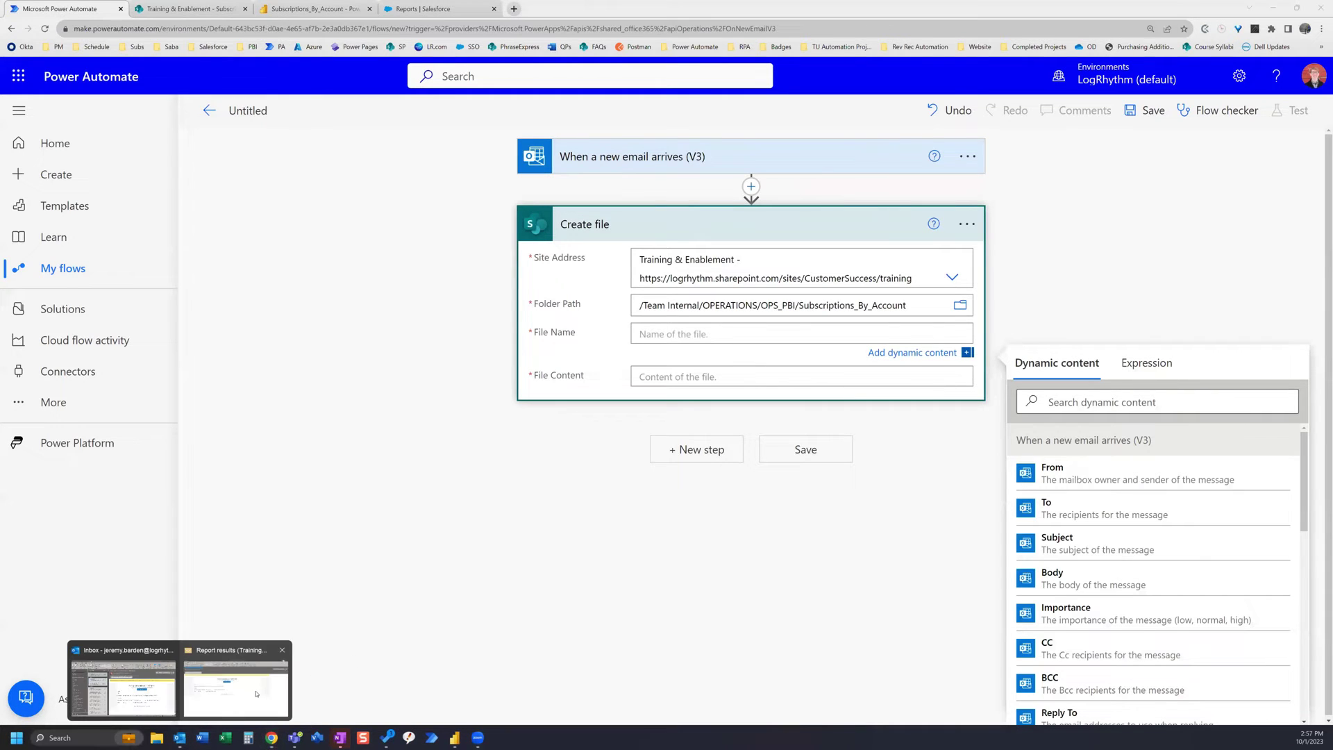
click(257, 692)
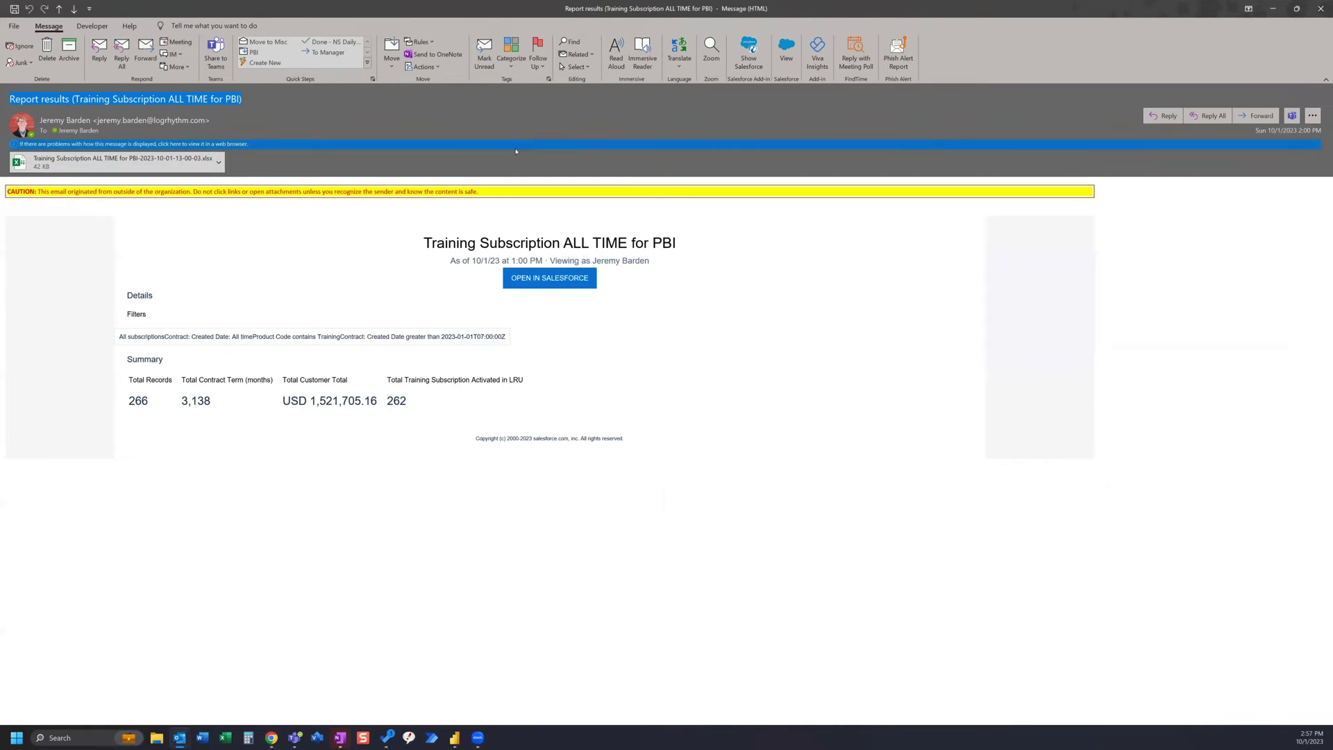
click(1275, 8)
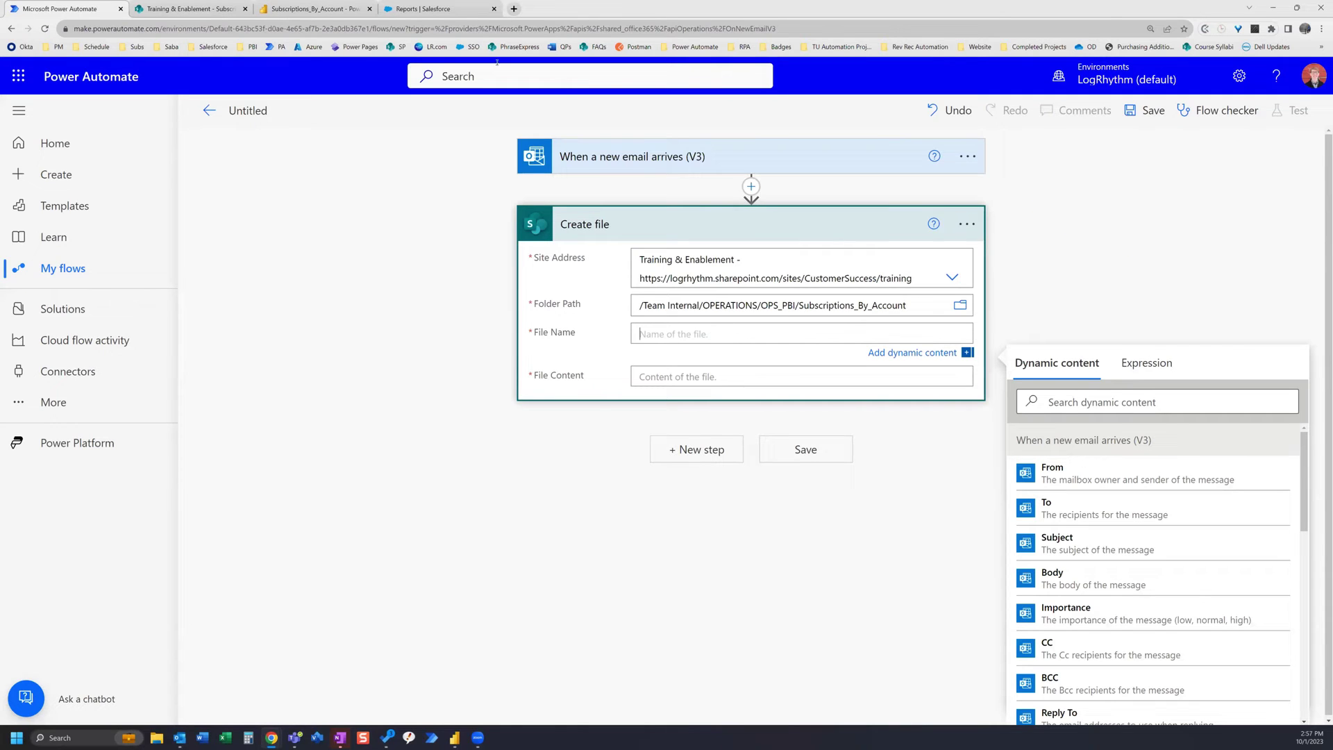
Check the spreadsheet's name in SharePoint and enter File Name 'Training Subscriptions ALL TIME.xlsx'.
click(205, 7)
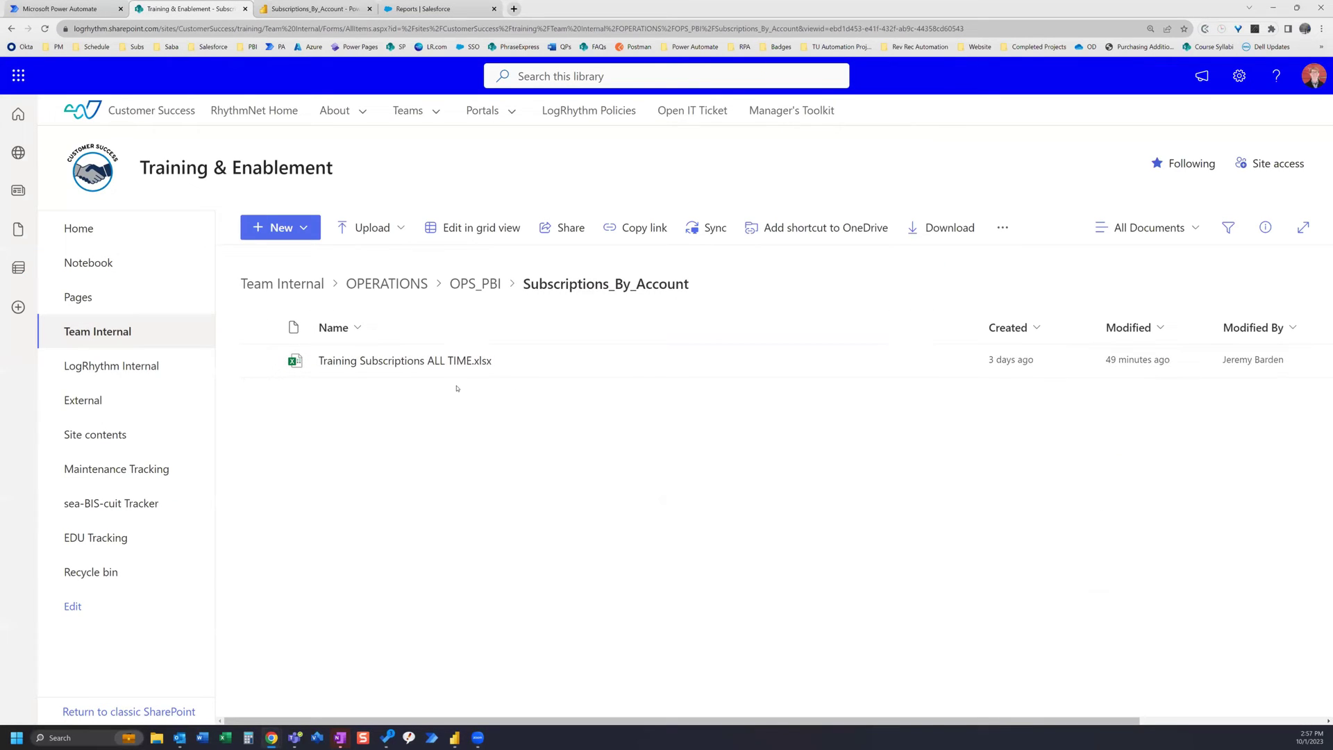
mouse_move(474, 368)
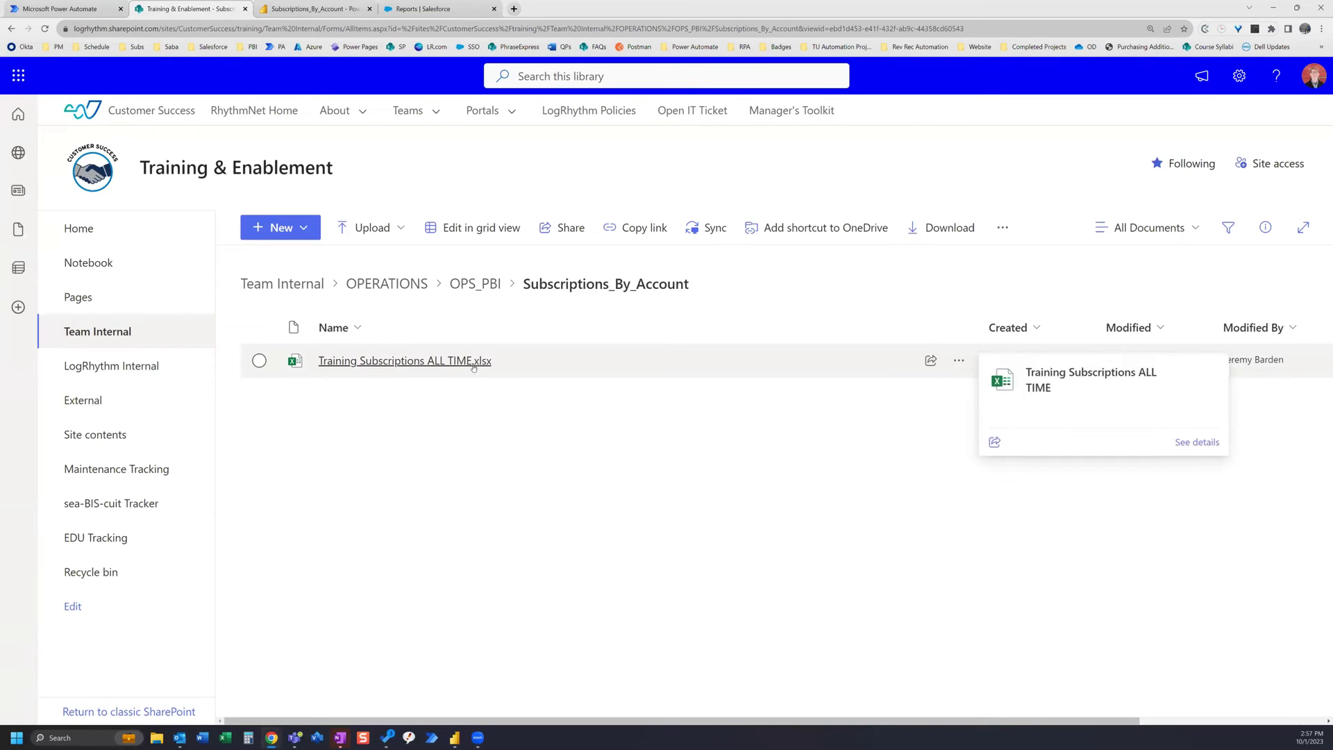
click(57, 4)
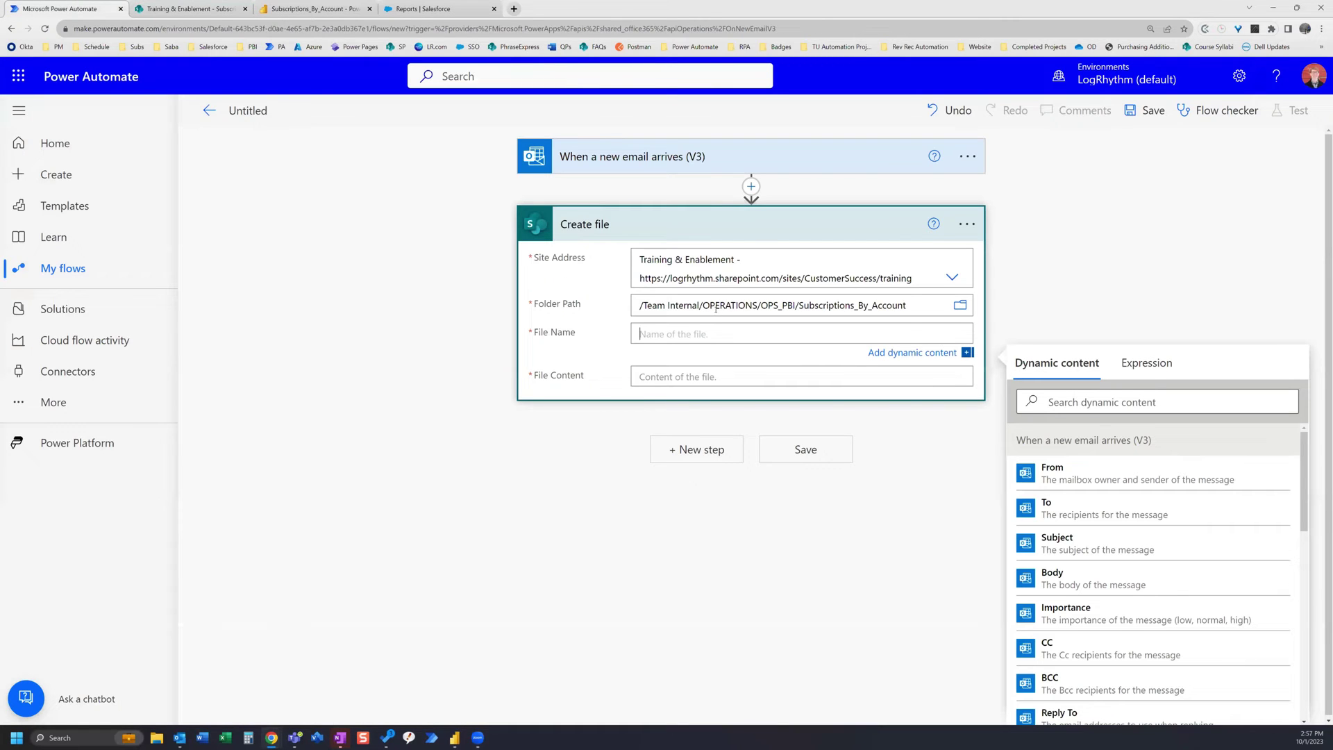
text(Training Subscriptions ALL TIME.xlsx)
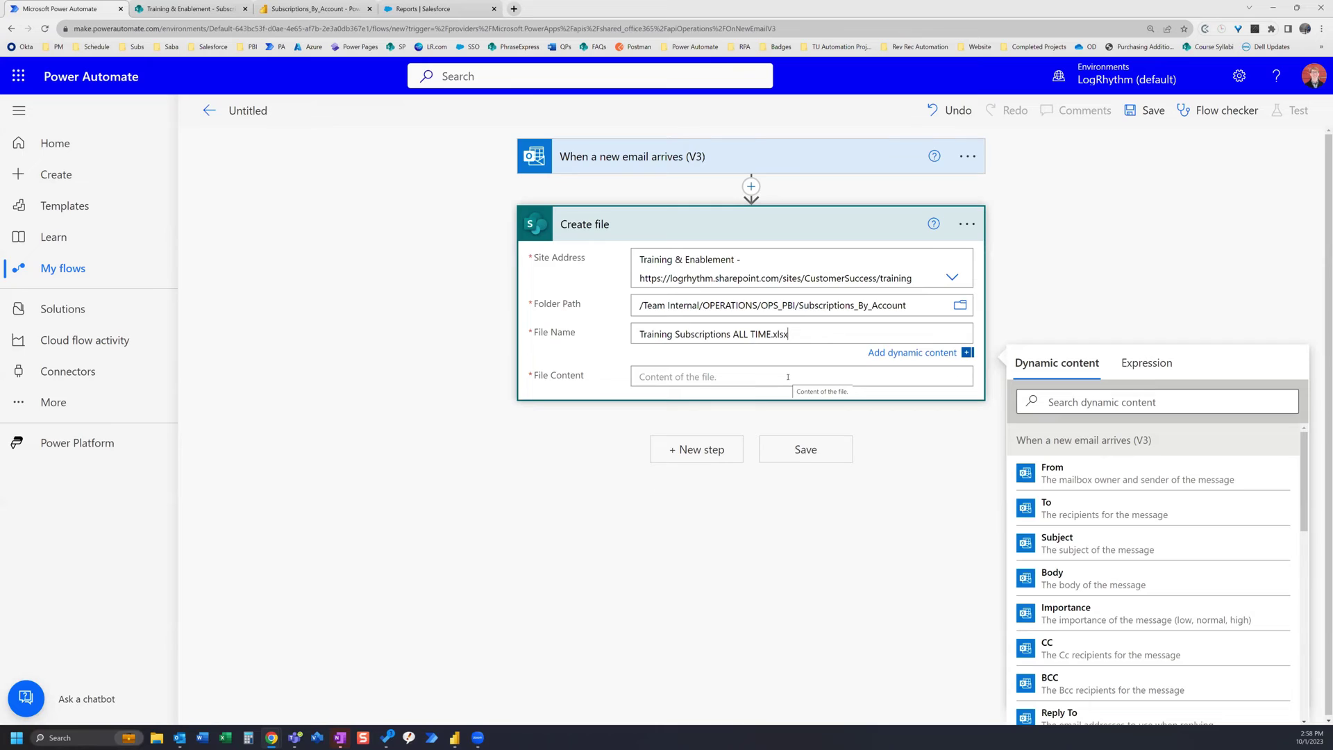
Set File Content to Attachments Content, wrapping Create file in an Apply to each loop.
click(697, 375)
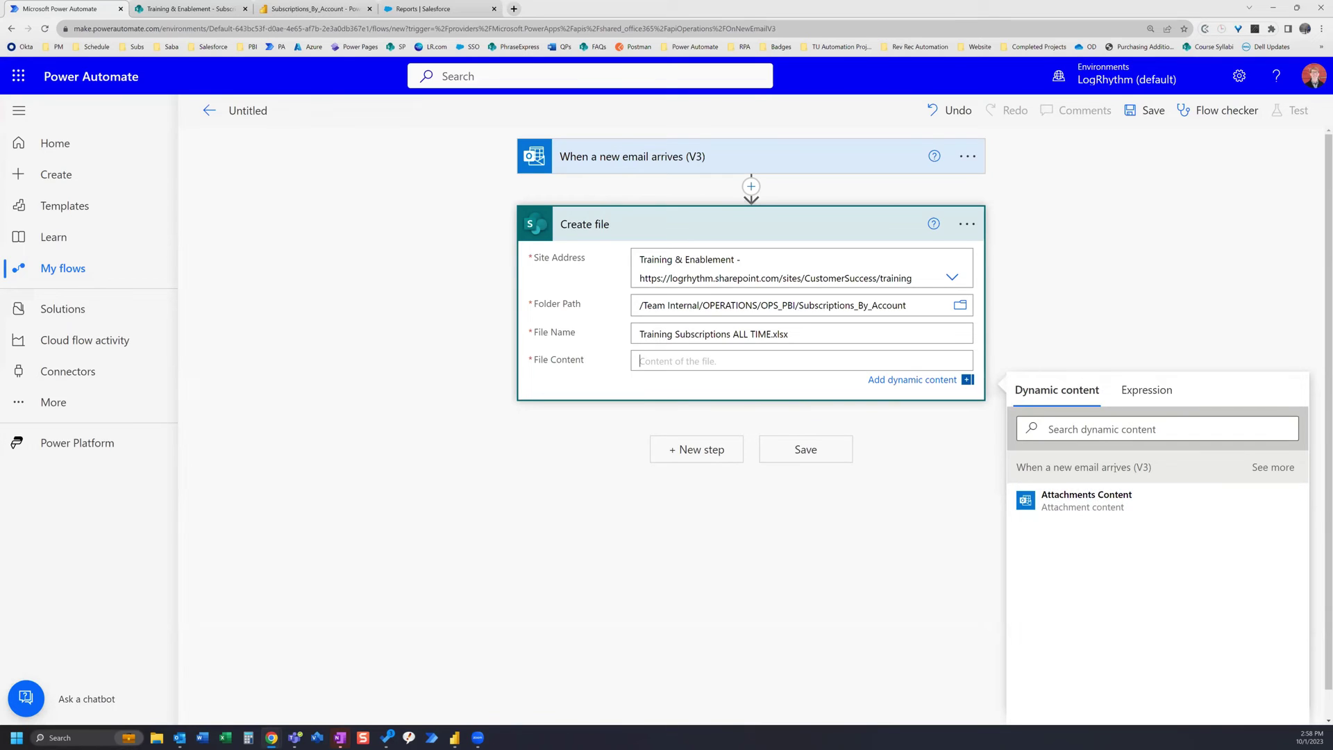
click(1118, 501)
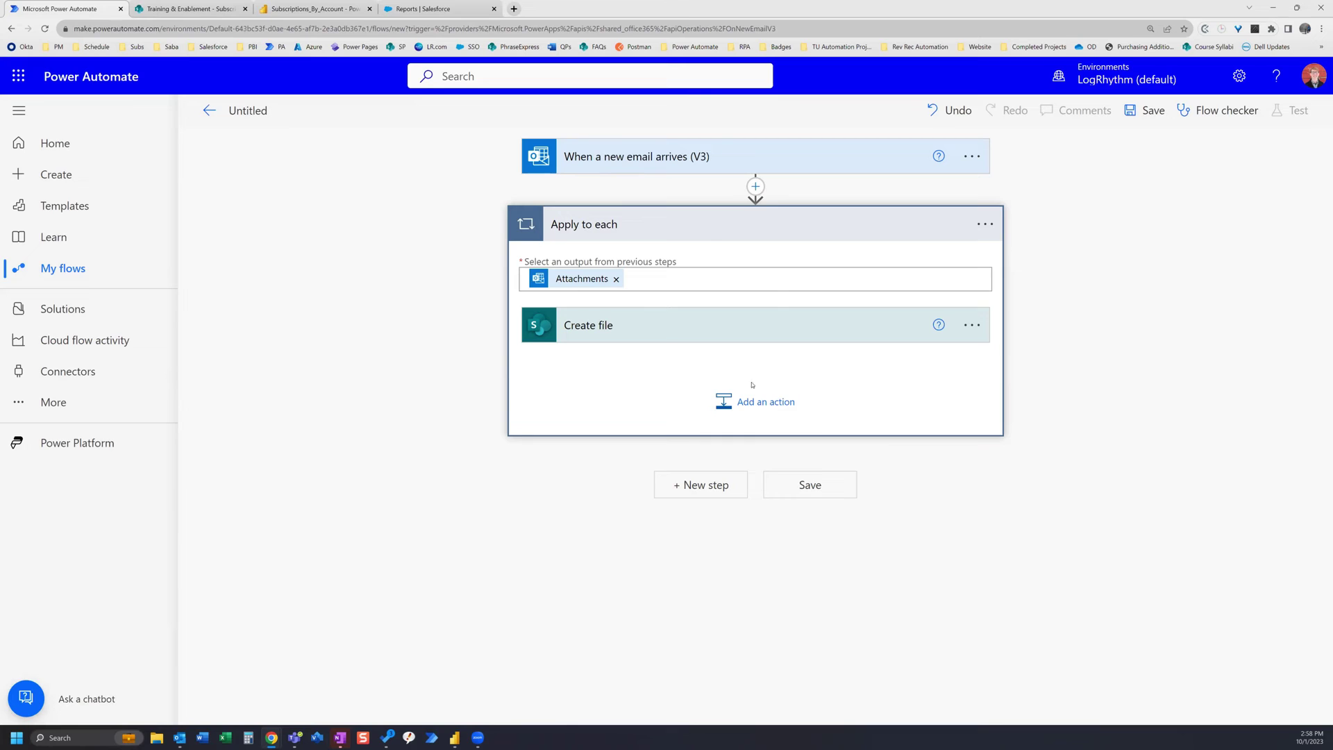
Search 'refresh a dataset' and add the Power BI Refresh a dataset action after Create file.
click(753, 409)
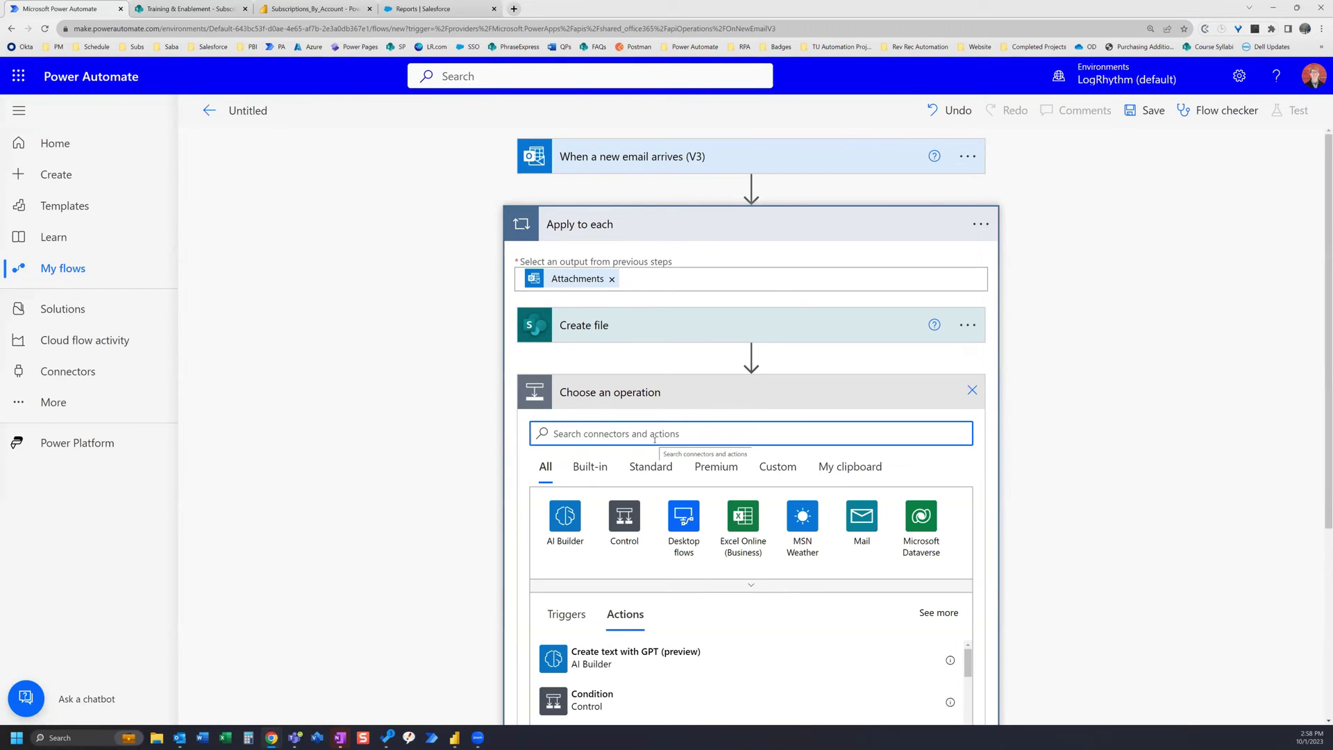
text(refresh a)
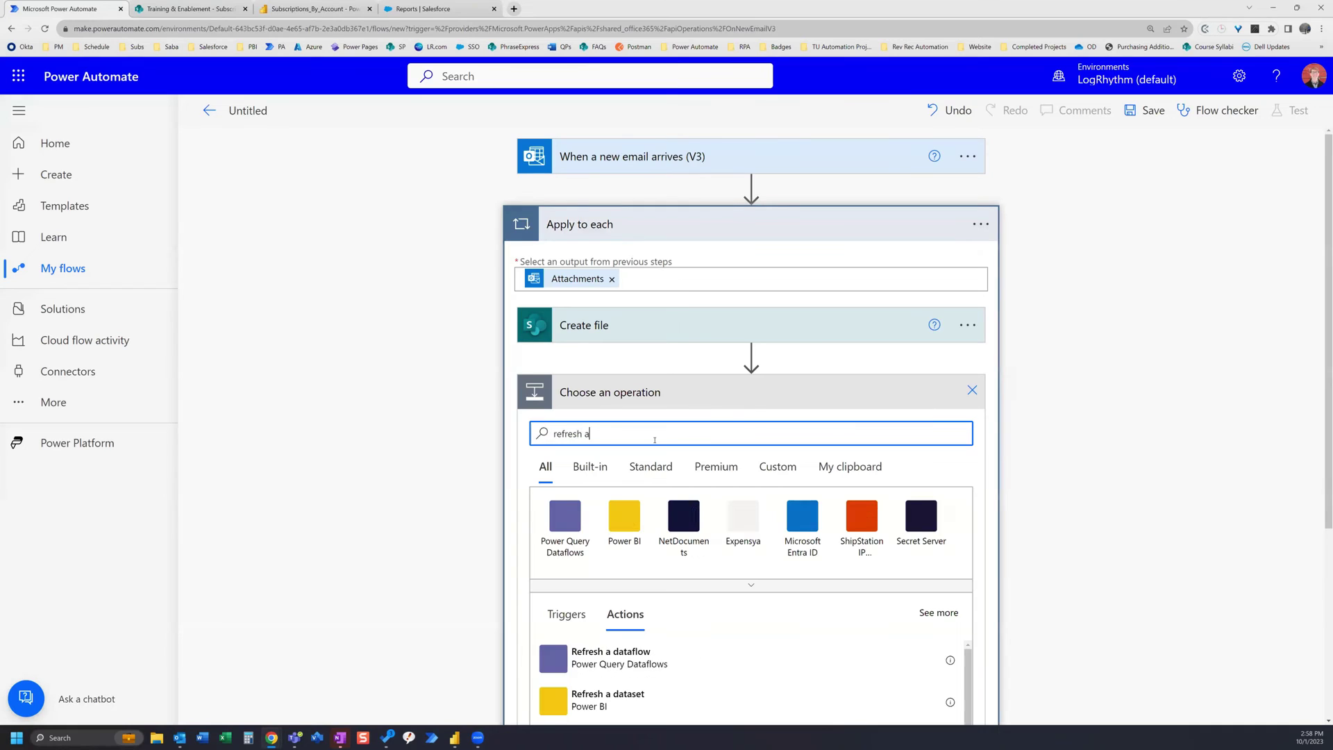
text( dataset)
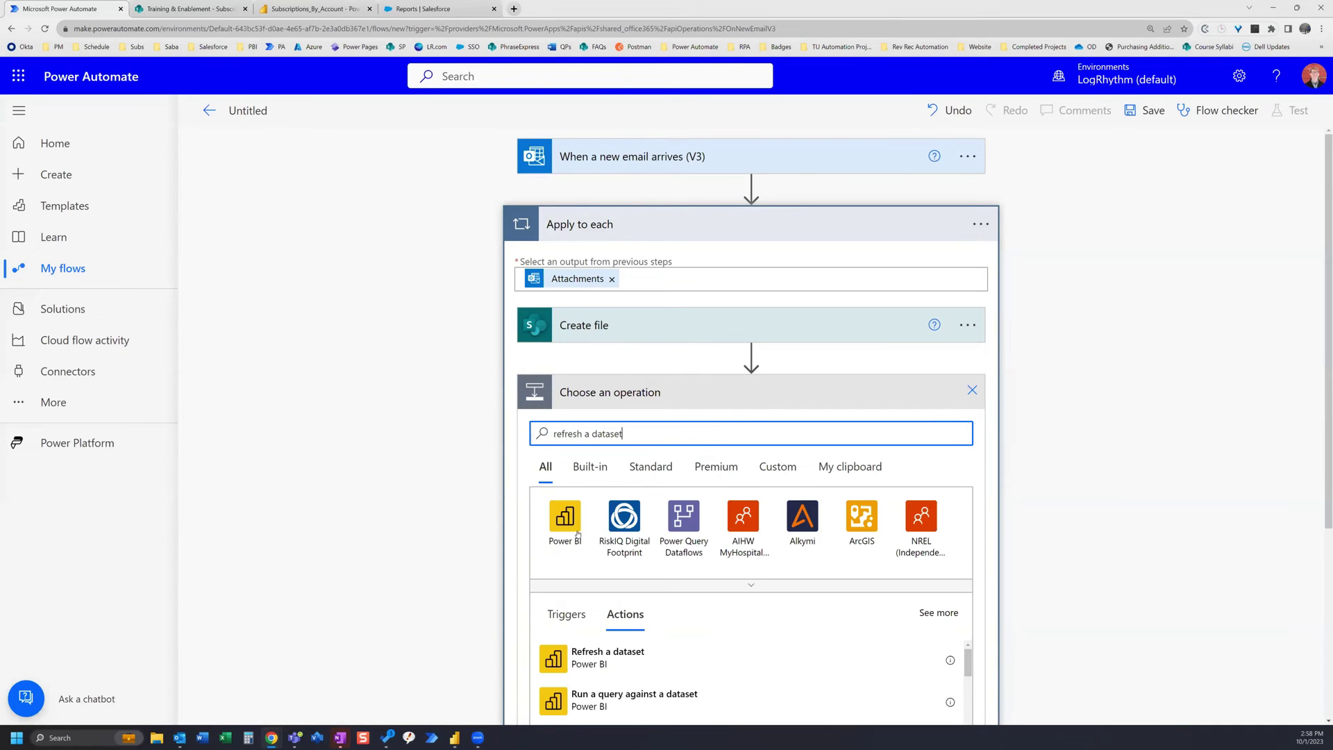
click(616, 666)
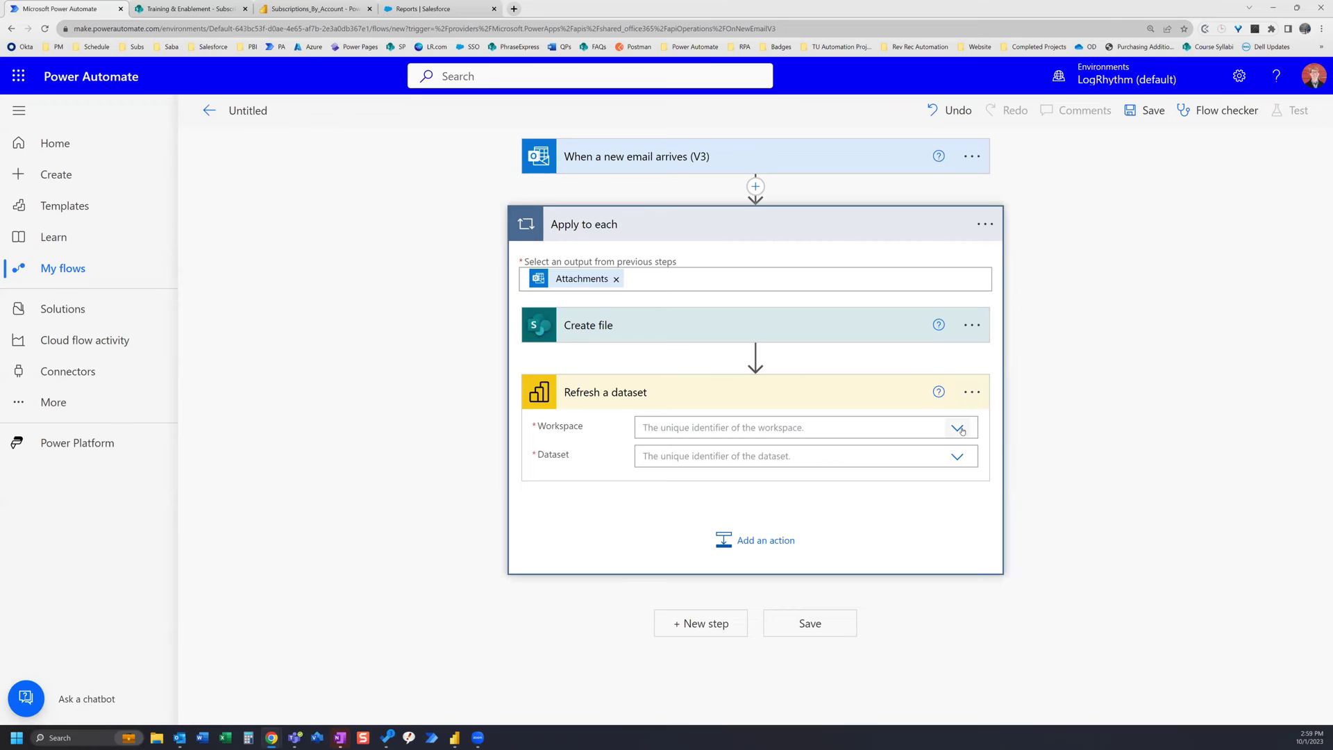
Set the refresh step's Workspace to My Workspace and Dataset to Subscriptions_By_Account.
click(962, 431)
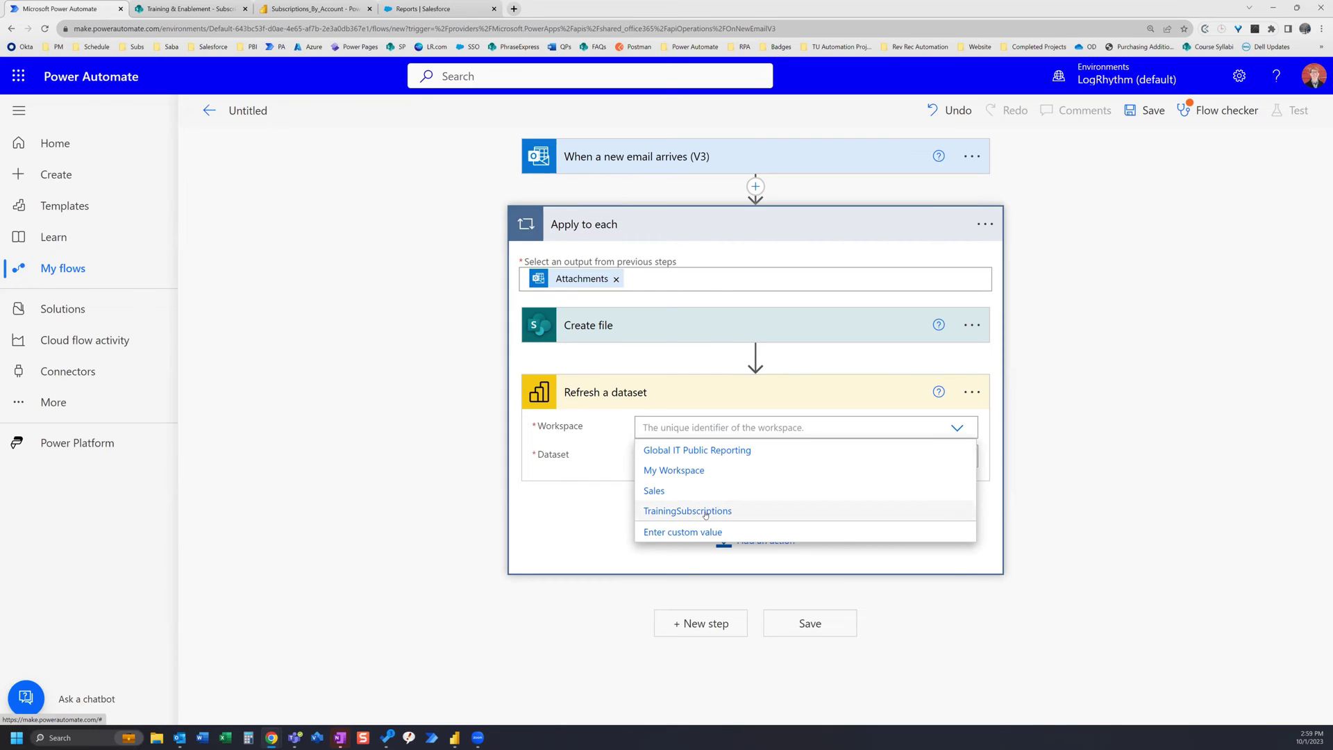
click(709, 472)
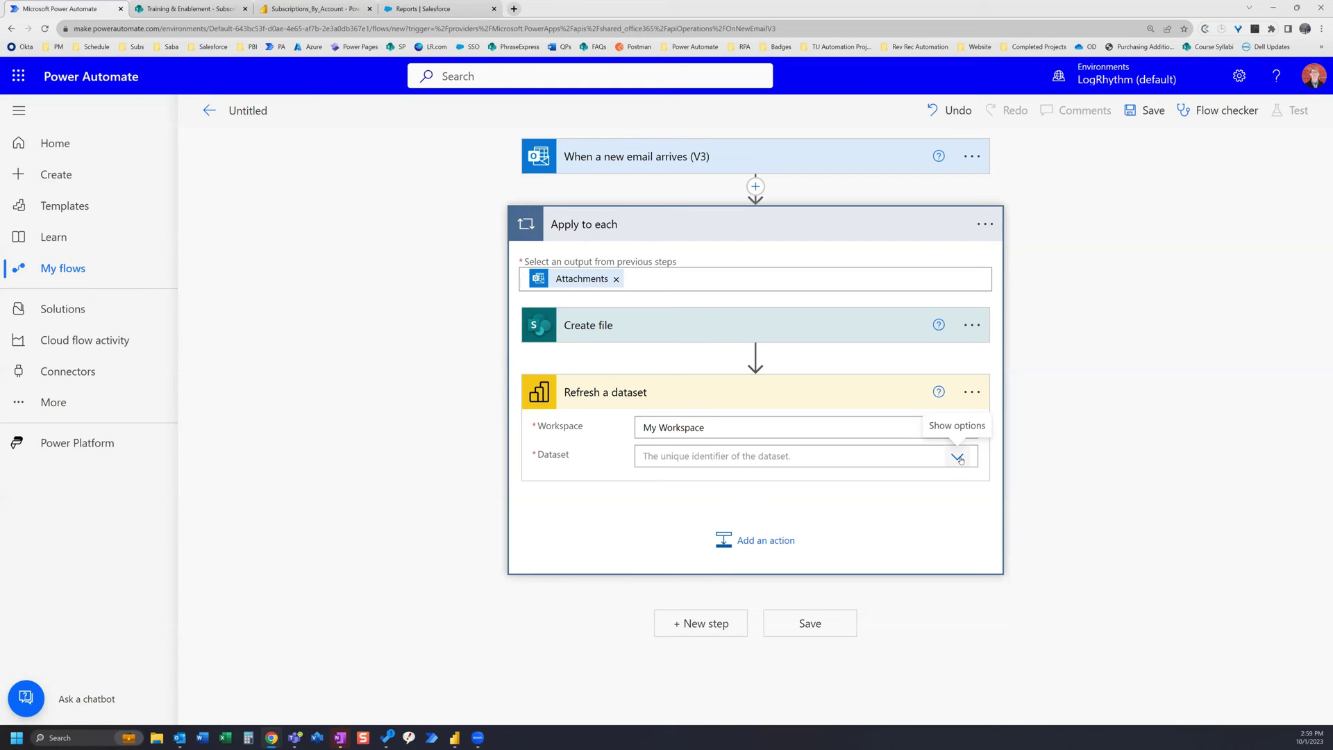
click(959, 458)
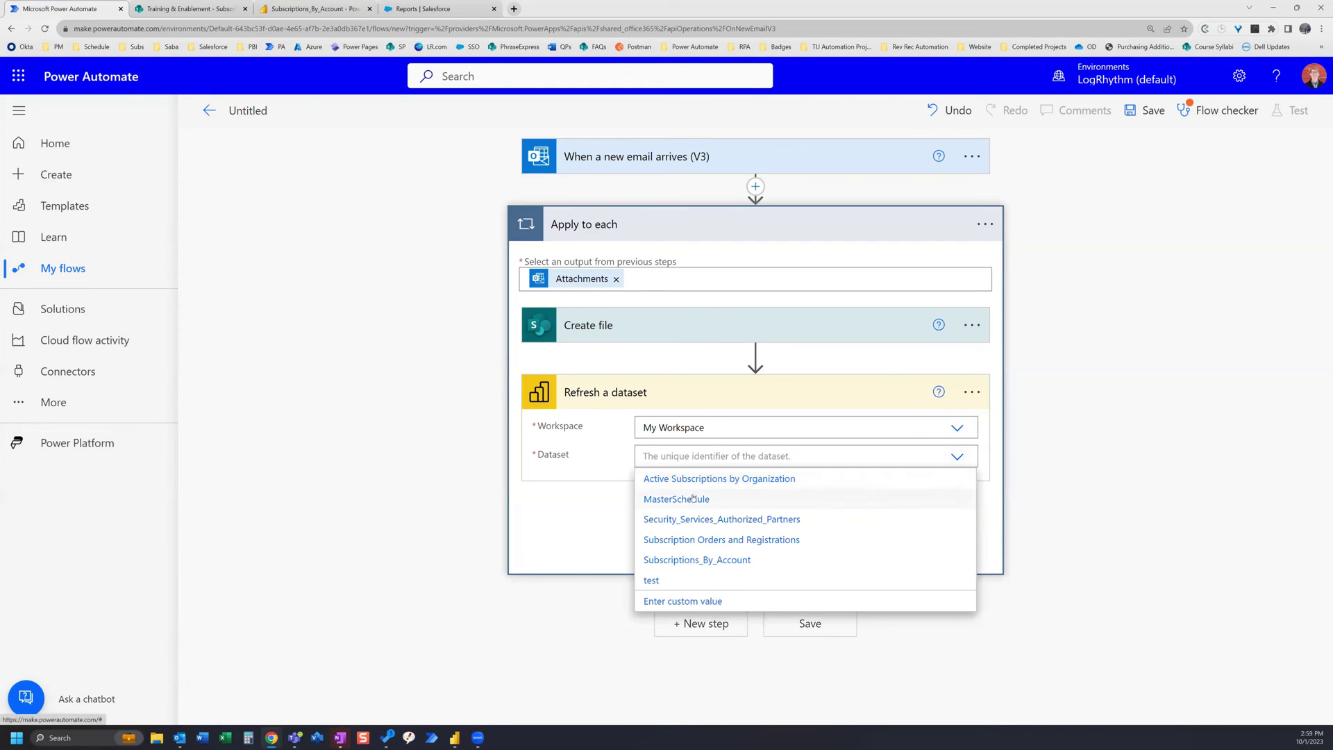
click(721, 561)
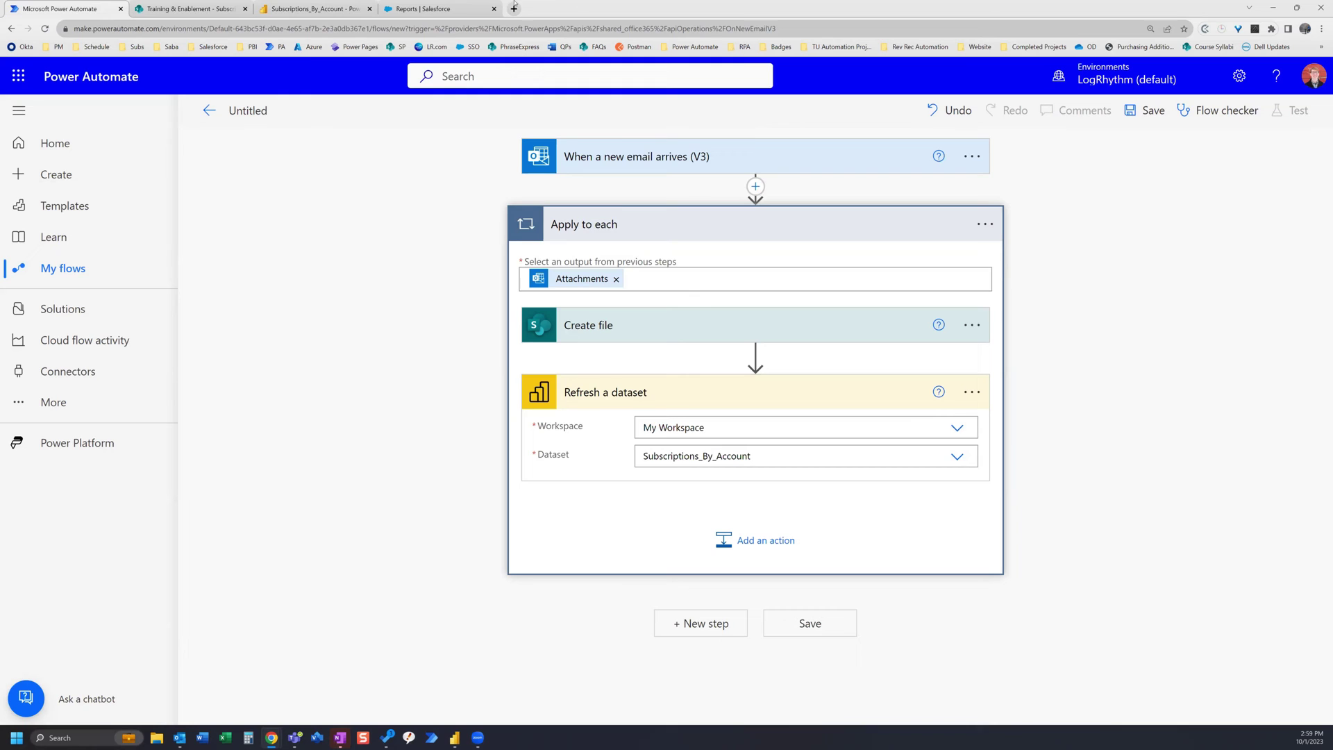
click(173, 3)
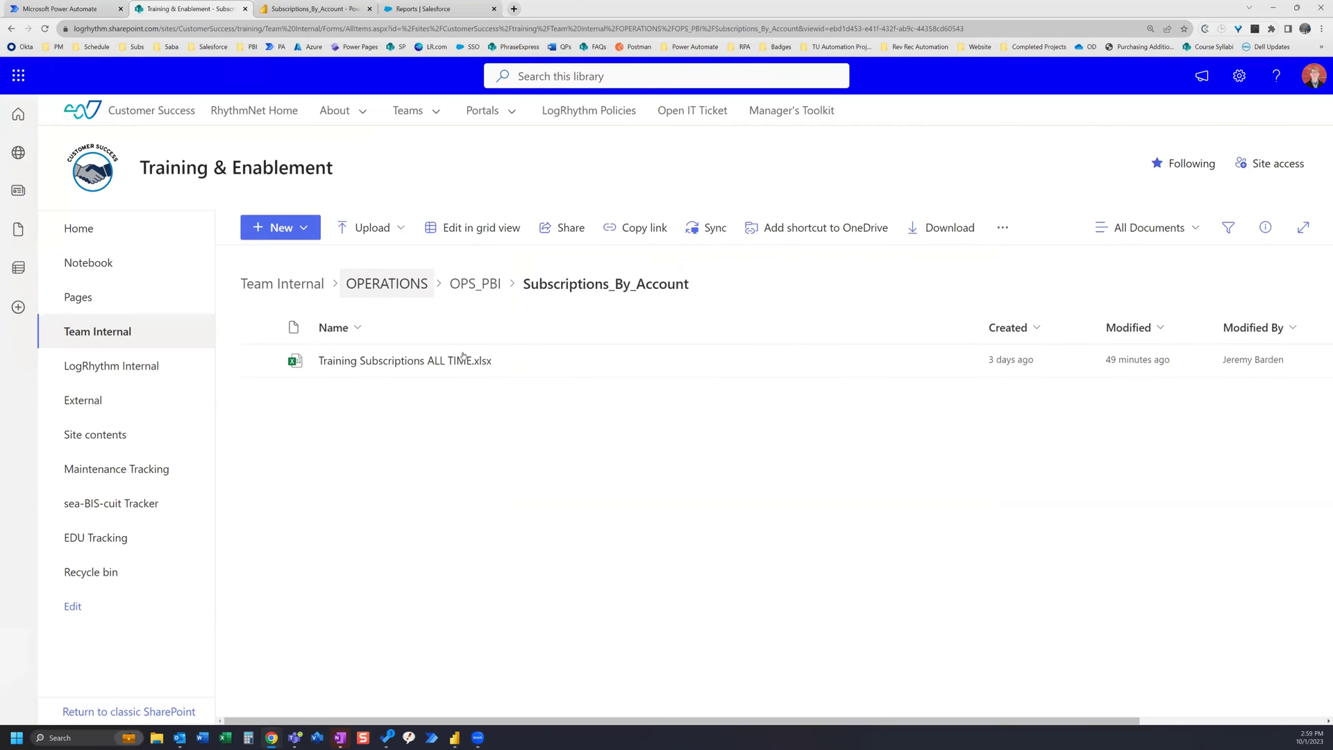
click(78, 5)
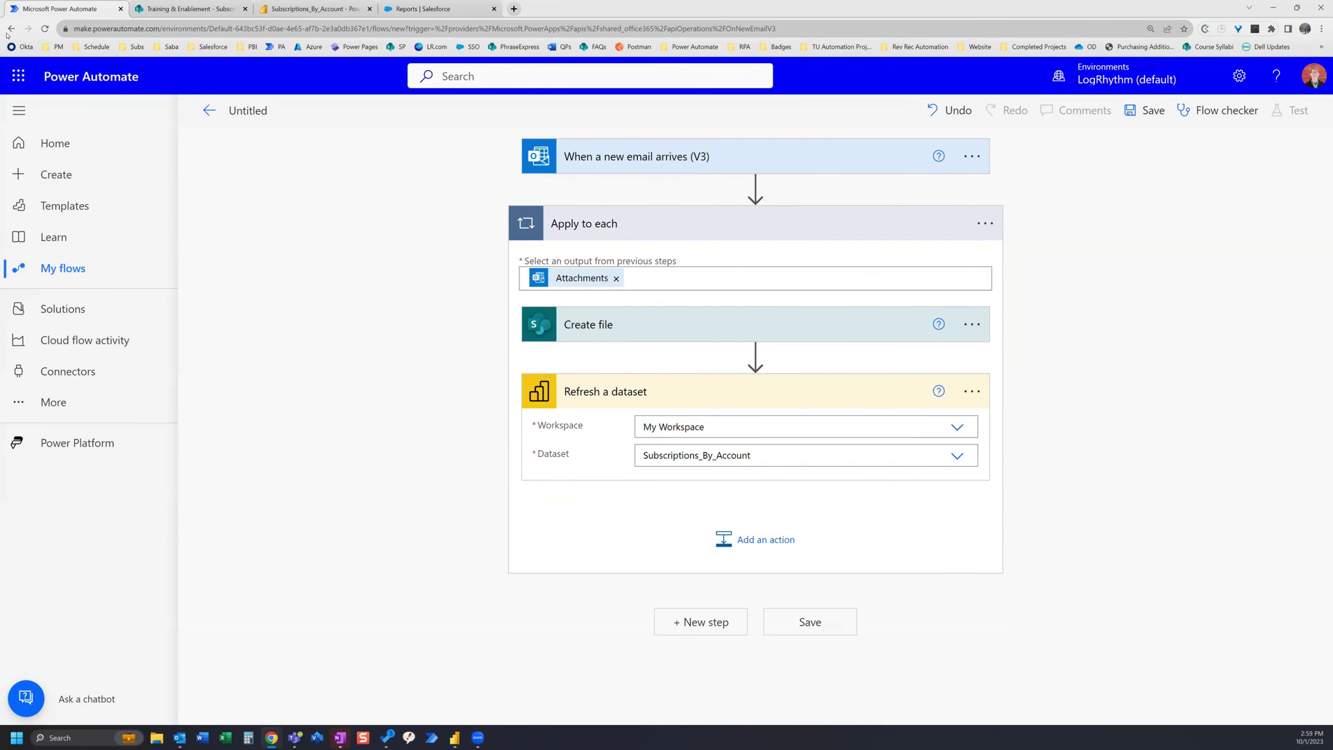
click(187, 5)
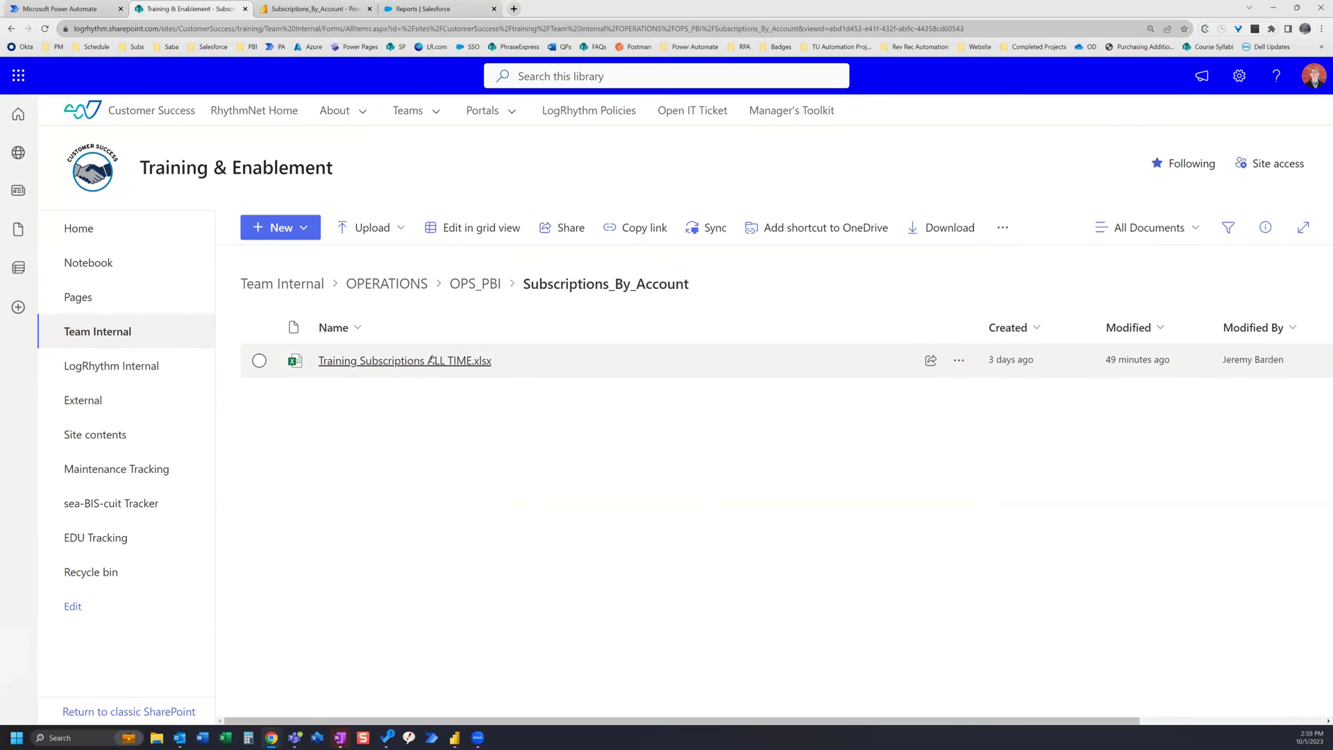
mouse_move(420, 361)
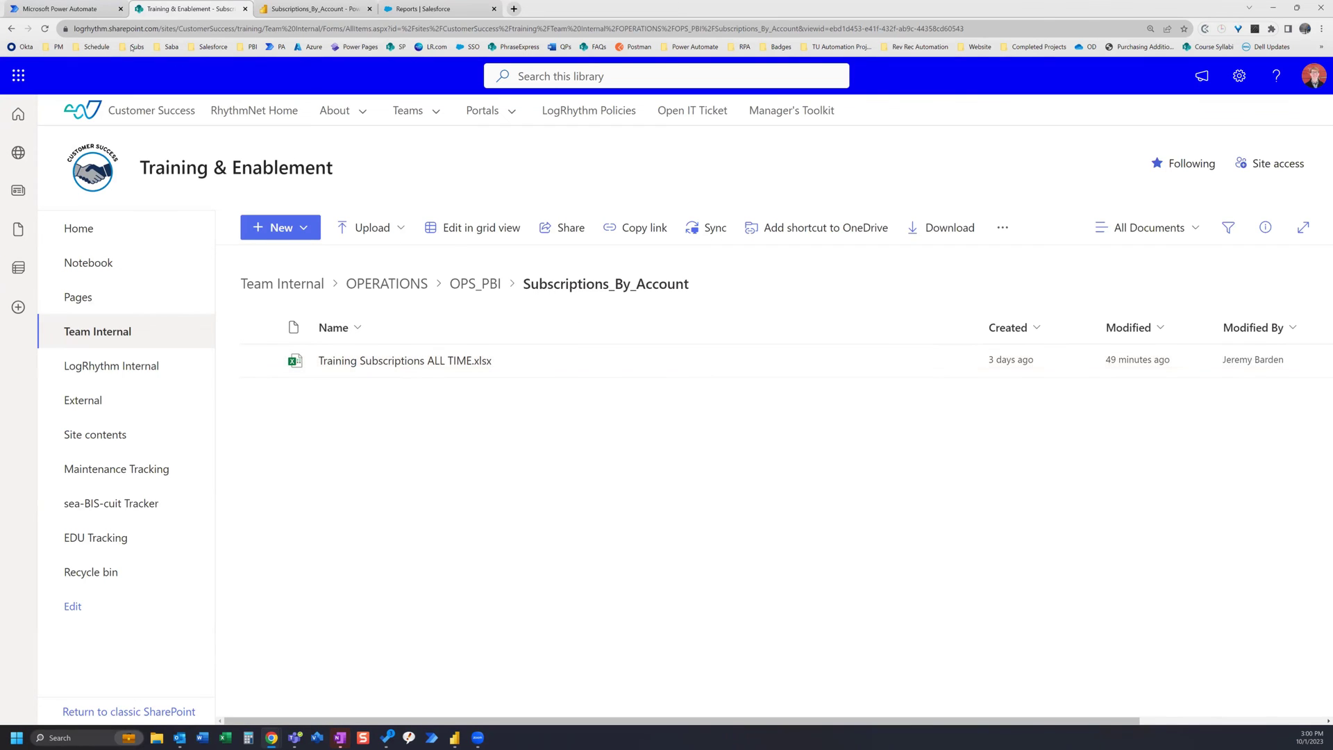
click(60, 4)
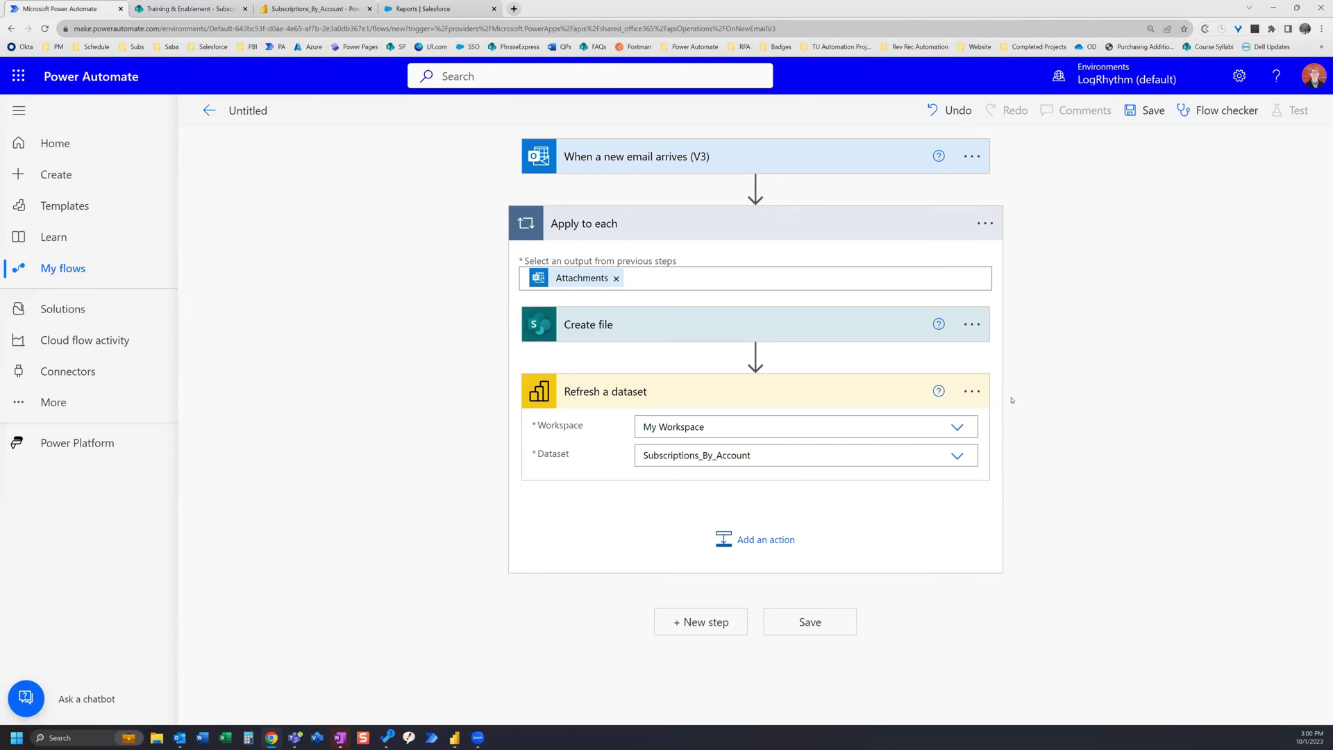